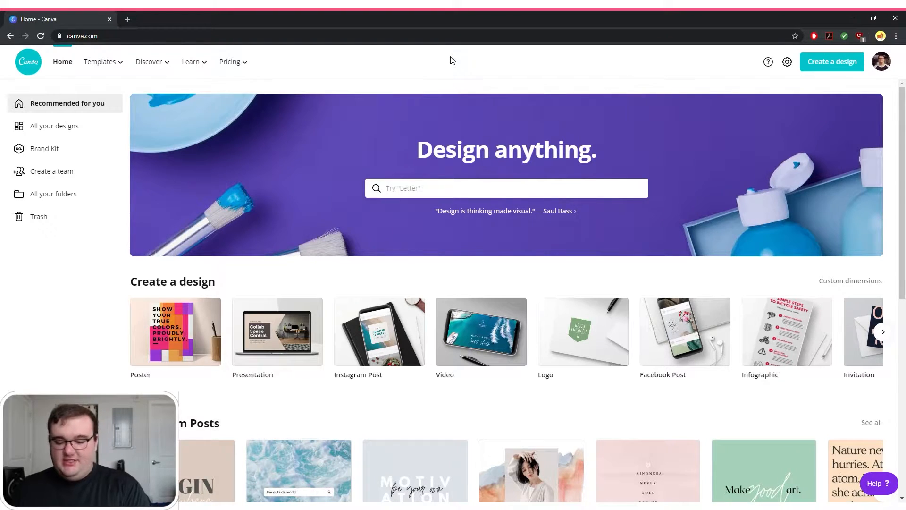
- Search for Instagram Post templates and browse through the available designs
{"action": "type", "text": "instagram post"}
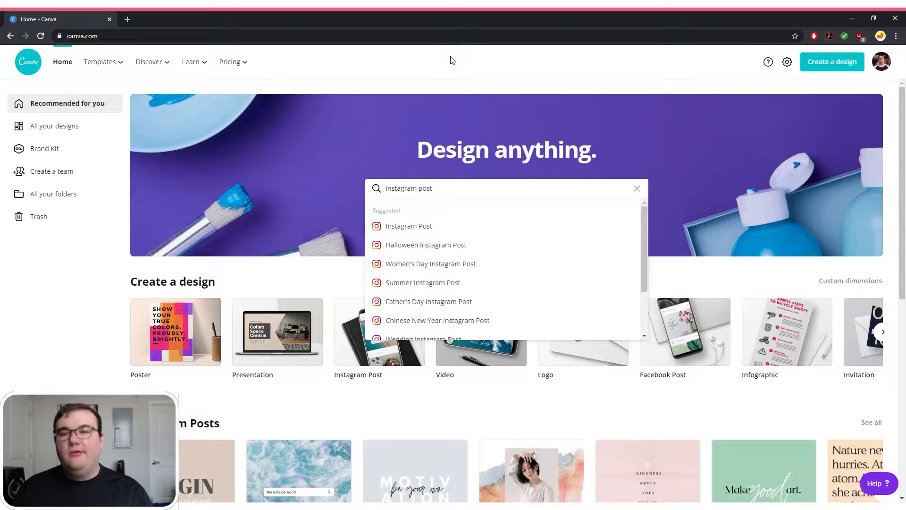
{"action": "left_click", "coordinate": [420, 229]}
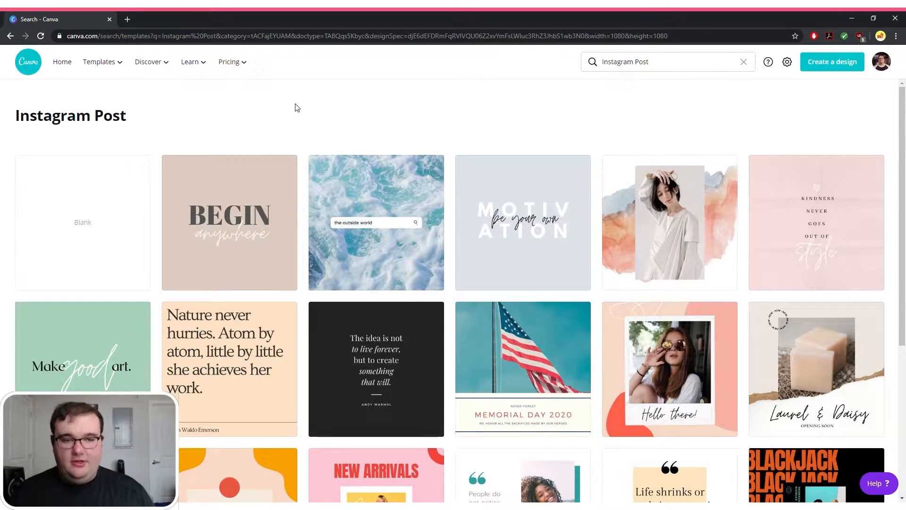
{"action": "scroll", "coordinate": [297, 114], "scroll_direction": "down", "scroll_amount": 5}
{"action": "scroll", "coordinate": [306, 189], "scroll_direction": "down", "scroll_amount": 5}
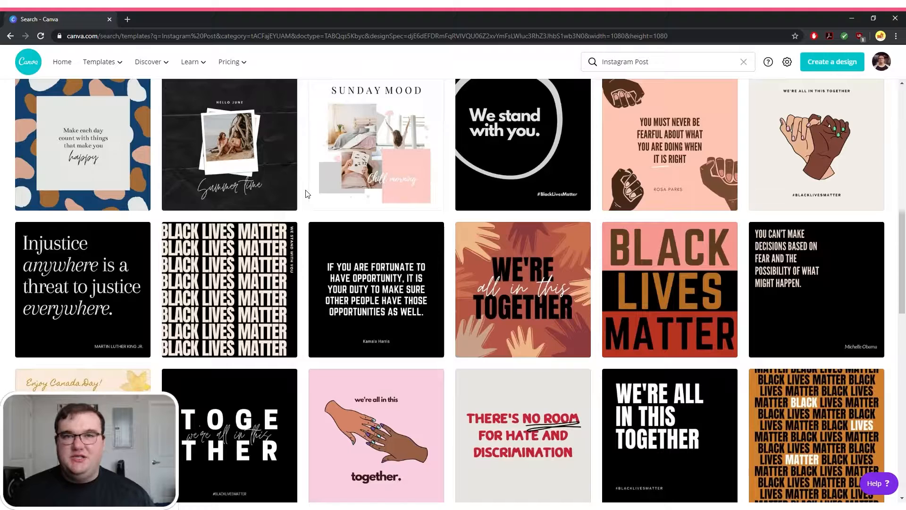
{"action": "scroll", "coordinate": [306, 193], "scroll_direction": "up", "scroll_amount": 8}
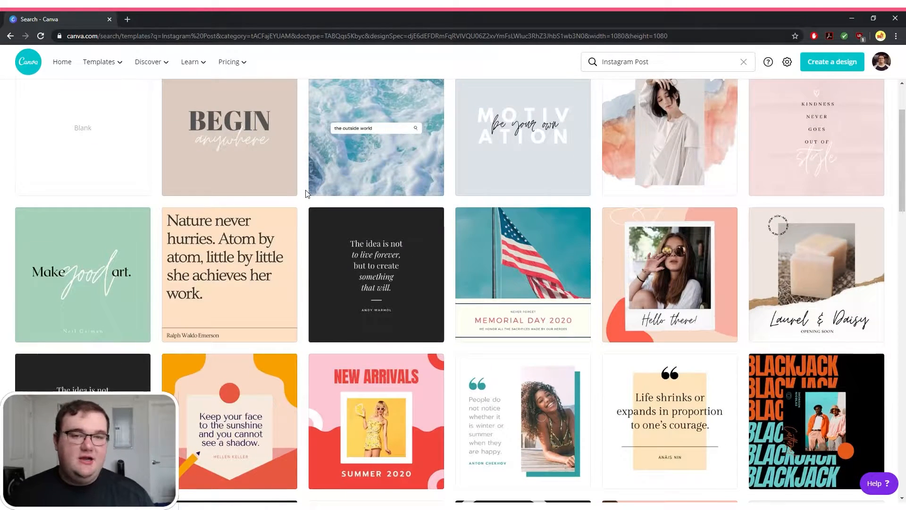
{"action": "scroll", "coordinate": [306, 193], "scroll_direction": "down", "scroll_amount": 1}
{"action": "scroll", "coordinate": [306, 194], "scroll_direction": "up", "scroll_amount": 2}
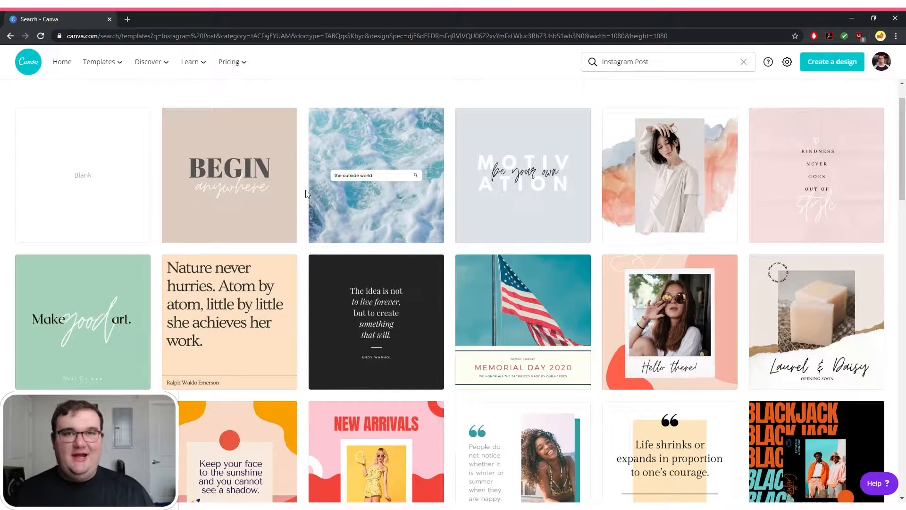
{"action": "scroll", "coordinate": [306, 193], "scroll_direction": "down", "scroll_amount": 15}
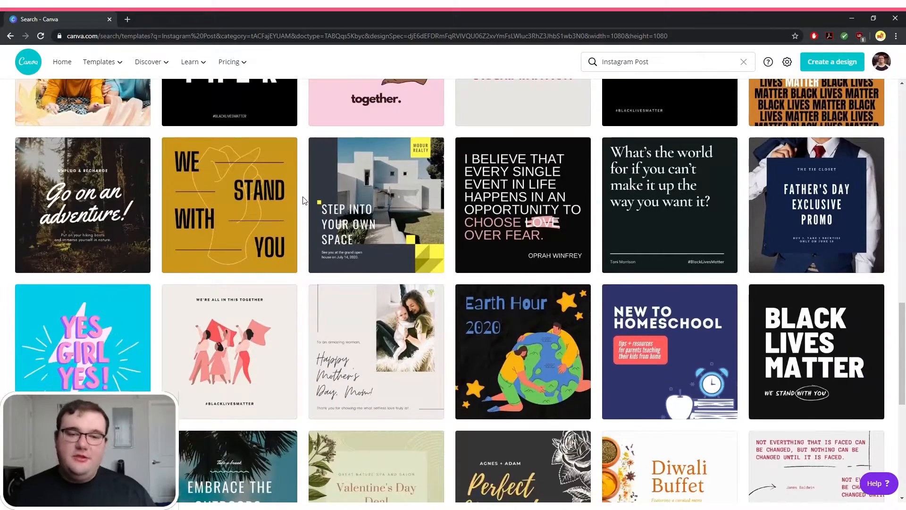
{"action": "scroll", "coordinate": [304, 210], "scroll_direction": "down", "scroll_amount": 9}
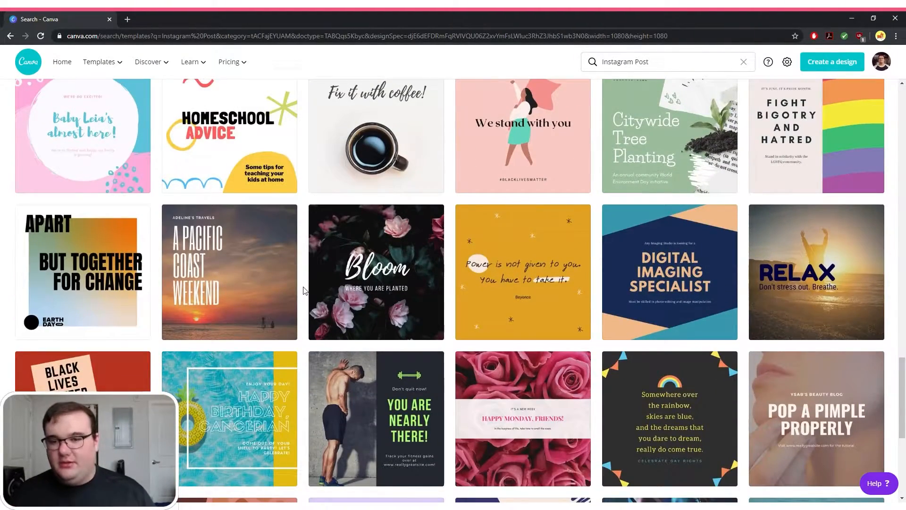
{"action": "scroll", "coordinate": [304, 293], "scroll_direction": "down", "scroll_amount": 4}
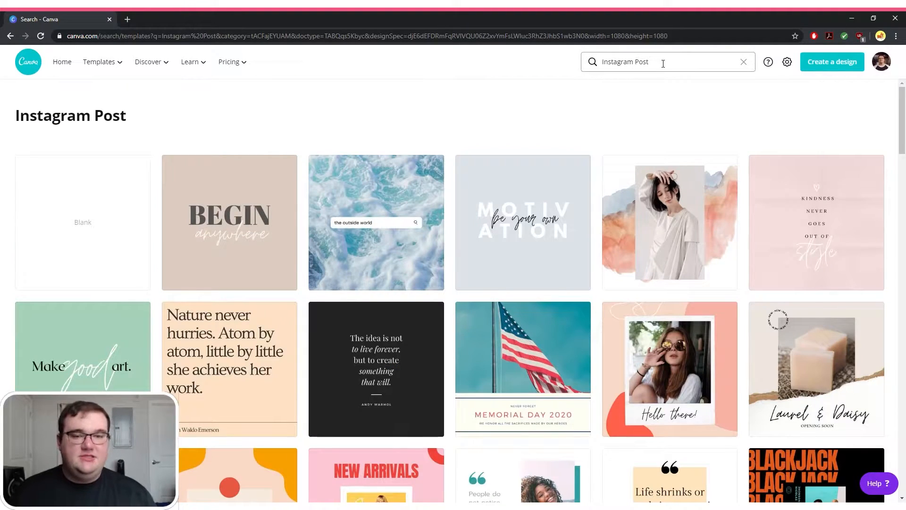
- Search the templates for "instagram post vacation" and open the "It's Summertime!" beach design for editing
{"action": "left_click_drag", "start_coordinate": [663, 64], "coordinate": [594, 63]}
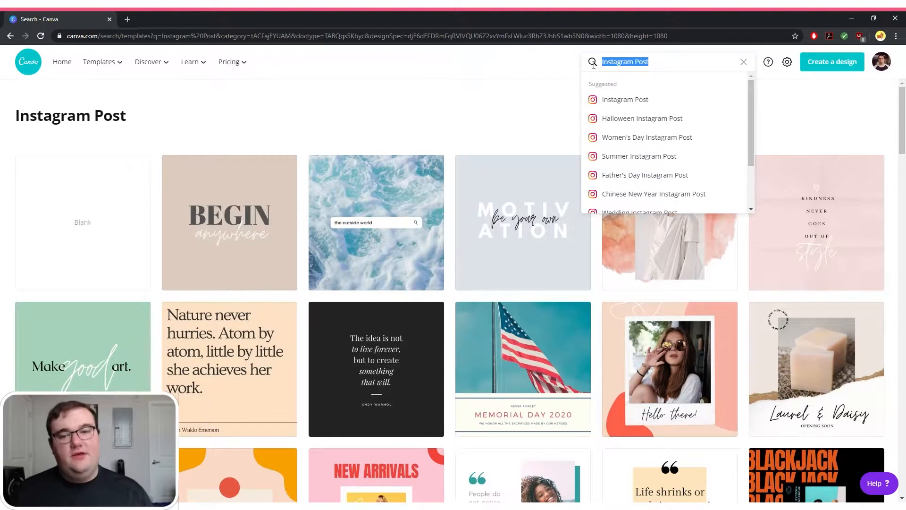
{"action": "type", "text": "in"}
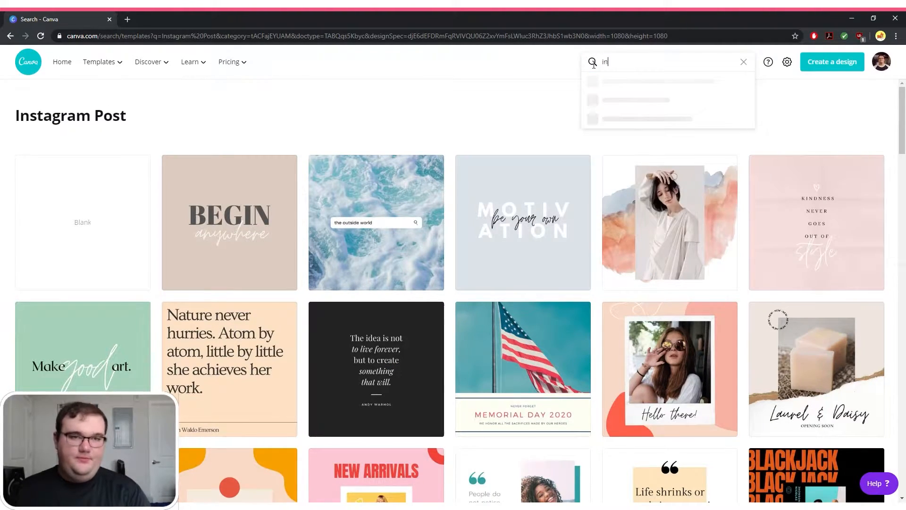
{"action": "type", "text": "stagram post v"}
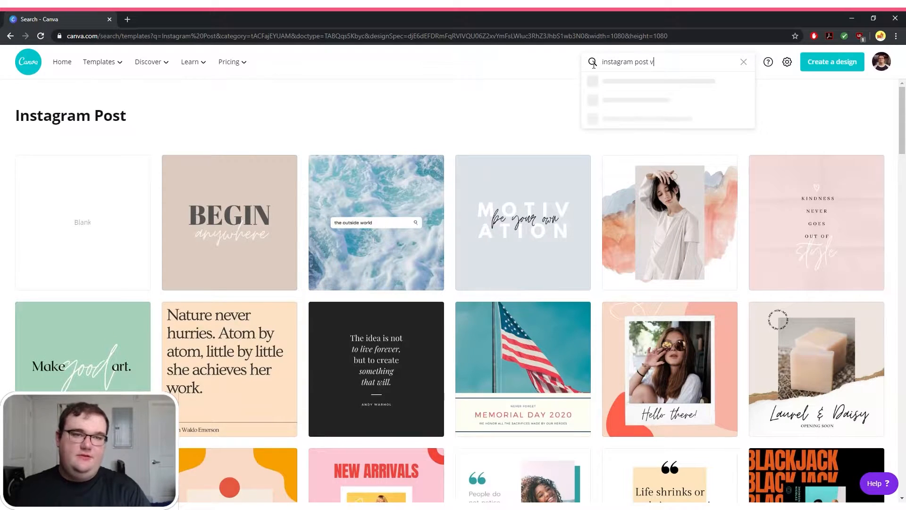
{"action": "type", "text": "acation"}
{"action": "key", "text": "Return"}
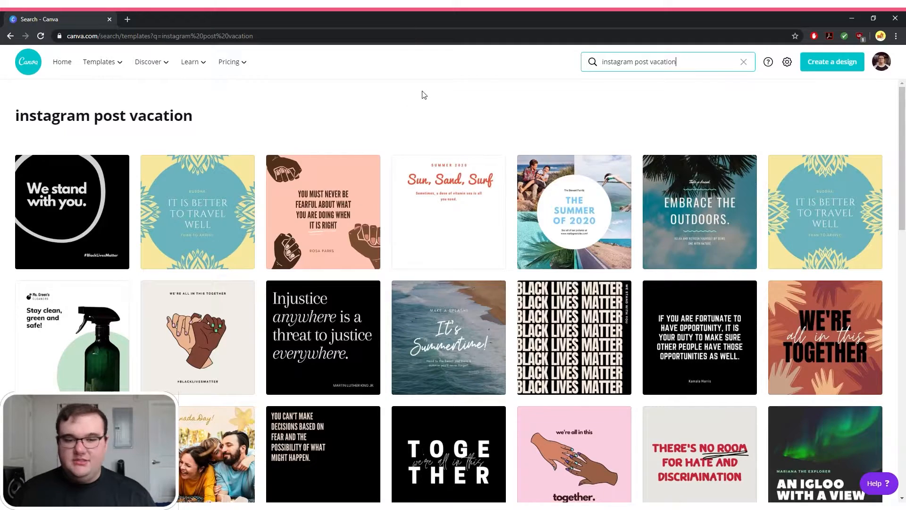
{"action": "left_click", "coordinate": [452, 325]}
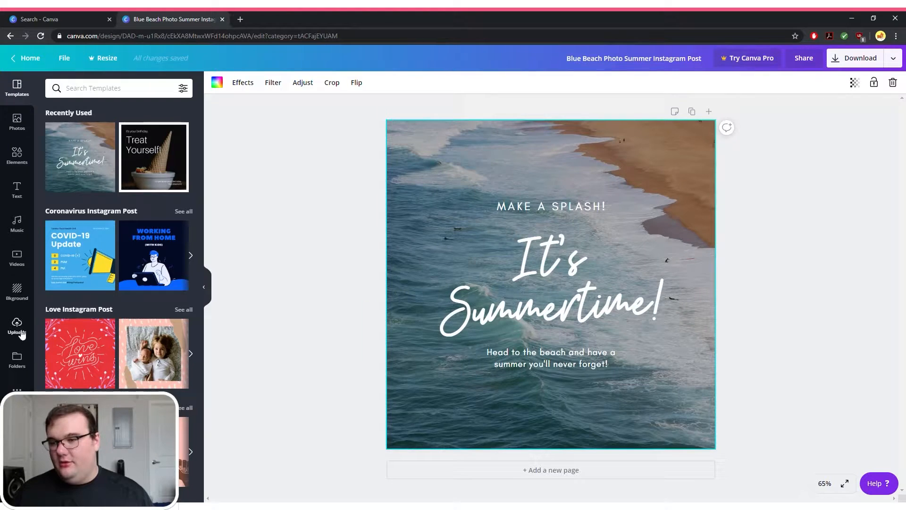
- Search the backgrounds for "beach" and apply the pale shoreline photo with people walking on the sand
{"action": "left_click", "coordinate": [18, 291]}
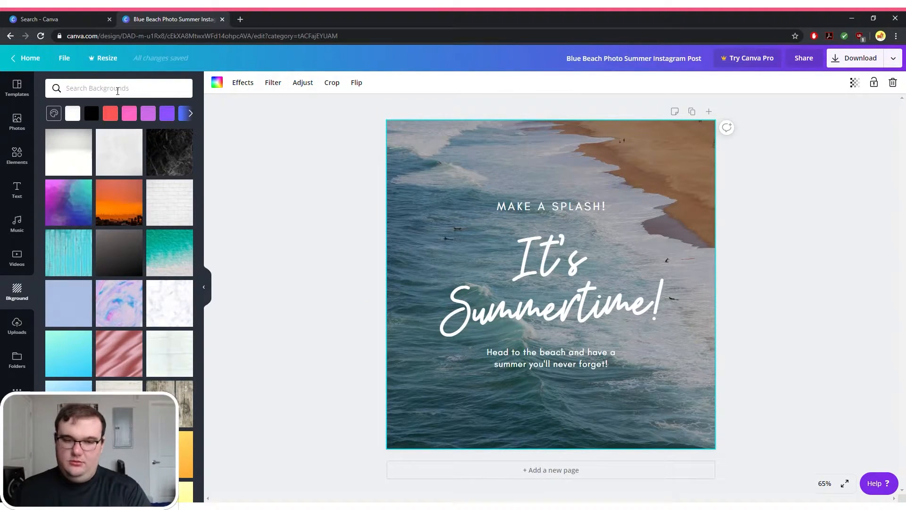
{"action": "type", "text": "beach"}
{"action": "key", "text": "Return"}
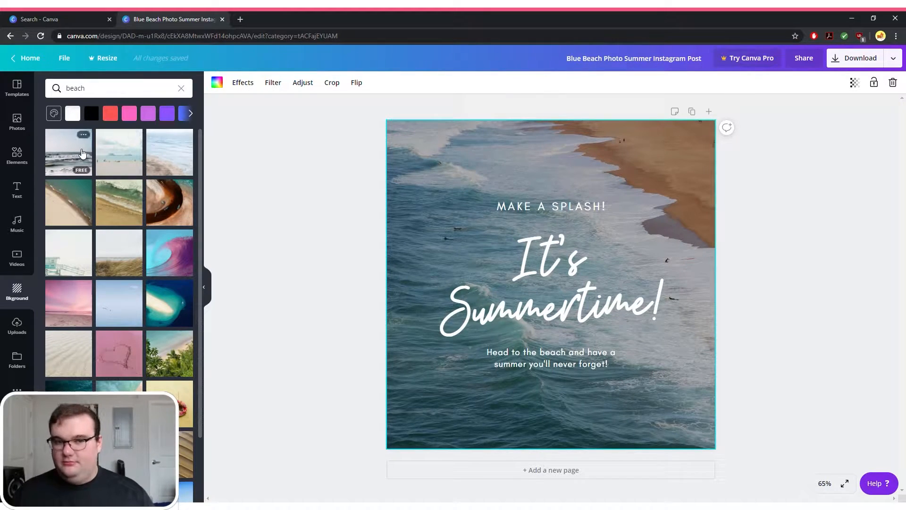
{"action": "left_click", "coordinate": [173, 150]}
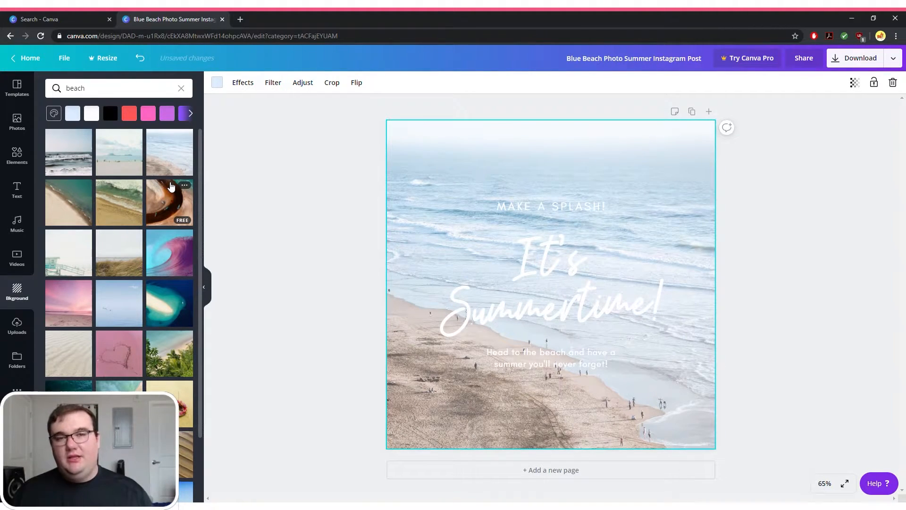
- Try the blue and purple wave background, and replace it with the pink sunset beach photo
{"action": "scroll", "coordinate": [142, 236], "scroll_direction": "down", "scroll_amount": 2}
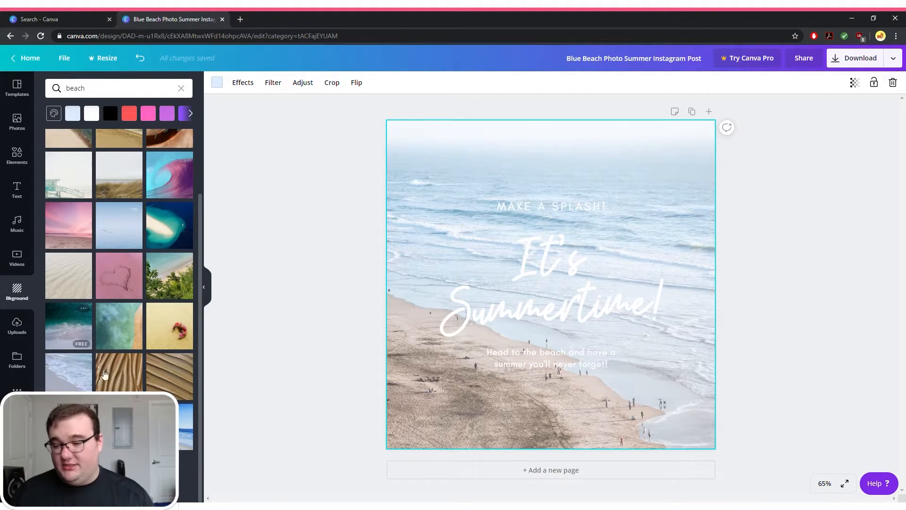
{"action": "left_click", "coordinate": [168, 177]}
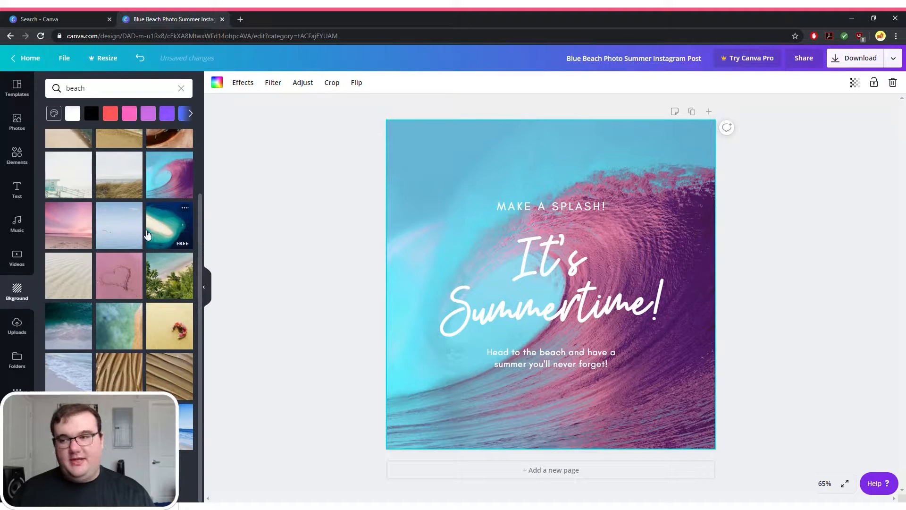
{"action": "left_click", "coordinate": [63, 233]}
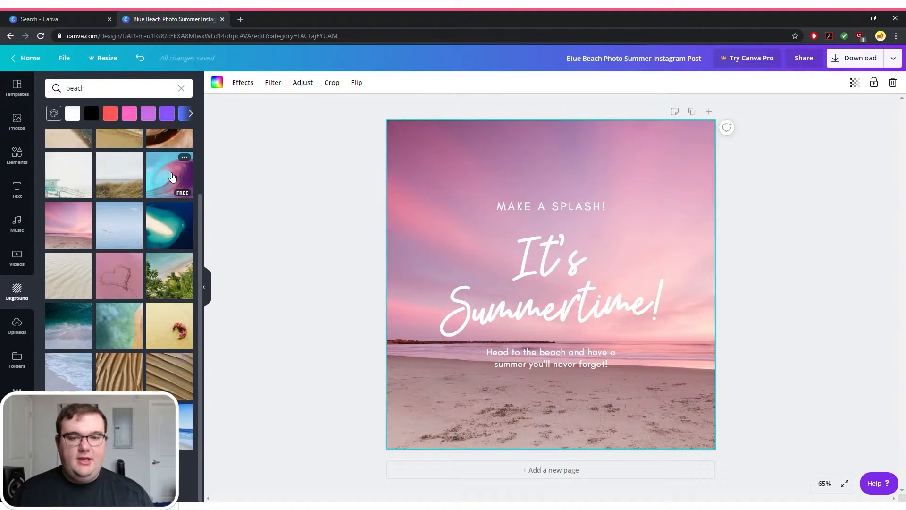
- Delete the "MAKE A SPLASH!" line and move the remaining text group higher on the page
{"action": "left_click", "coordinate": [561, 208]}
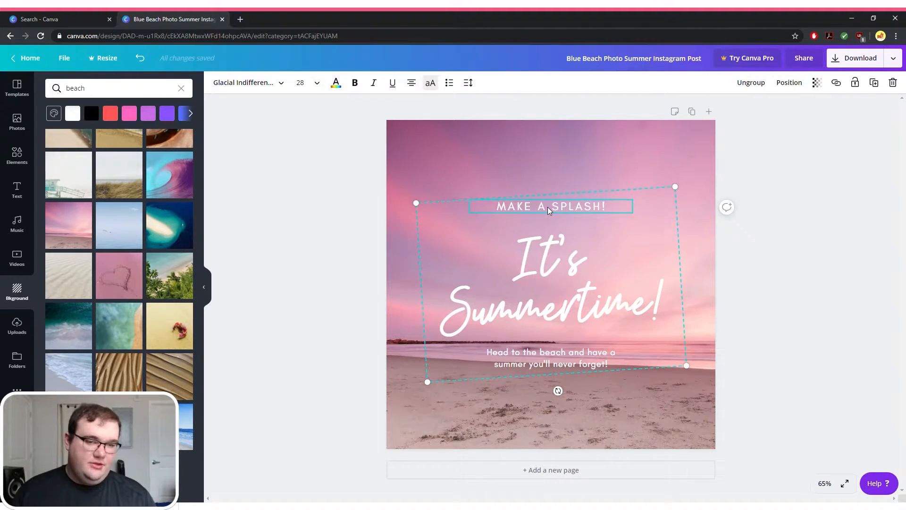
{"action": "key", "text": "Delete"}
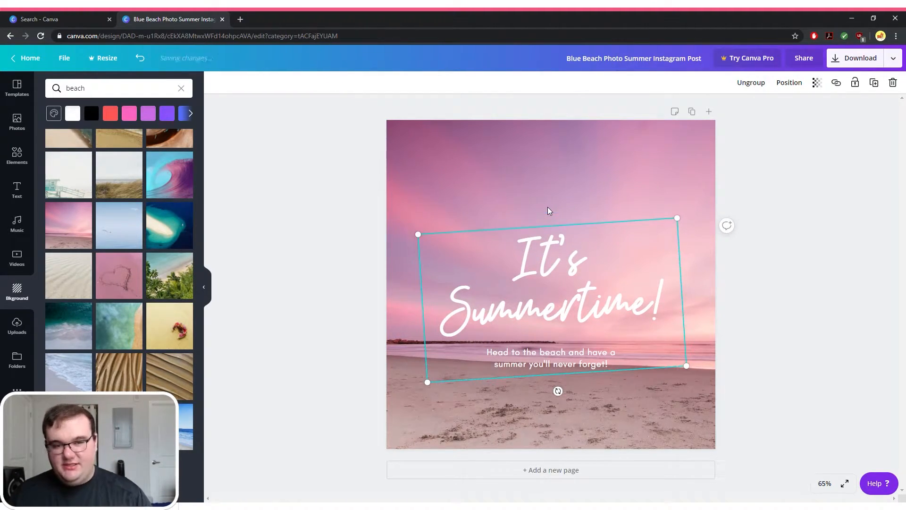
{"action": "left_click", "coordinate": [540, 277]}
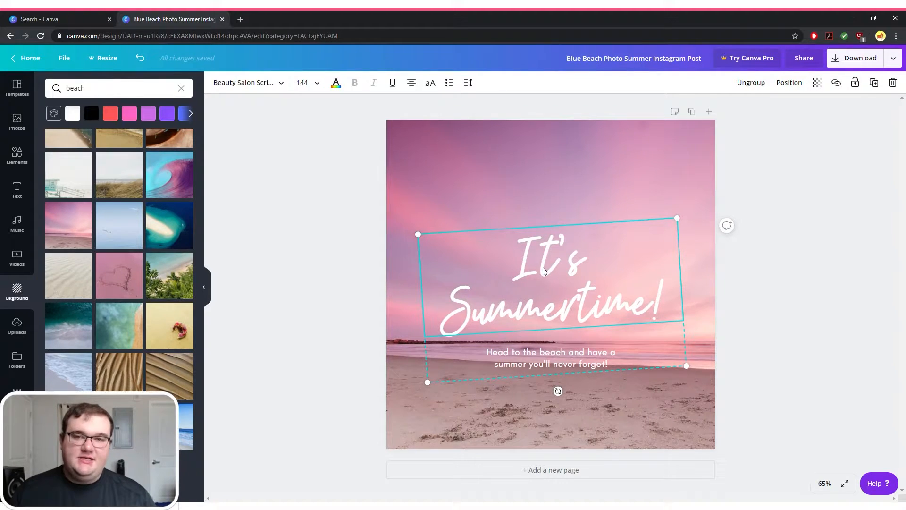
{"action": "left_click_drag", "start_coordinate": [546, 266], "coordinate": [551, 214]}
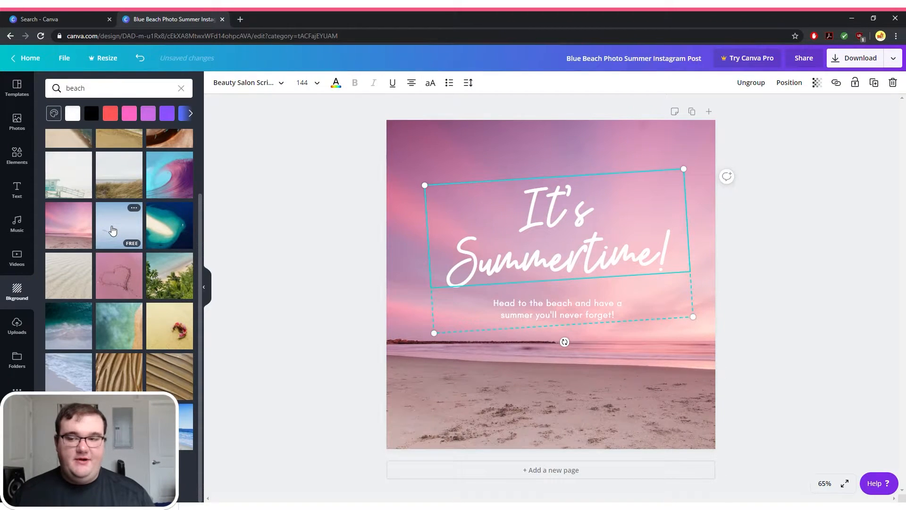
- Change the background to the pale blue photo with the swimmer and centre the text group on the page
{"action": "left_click", "coordinate": [112, 230]}
{"action": "left_click_drag", "start_coordinate": [545, 216], "coordinate": [535, 243]}
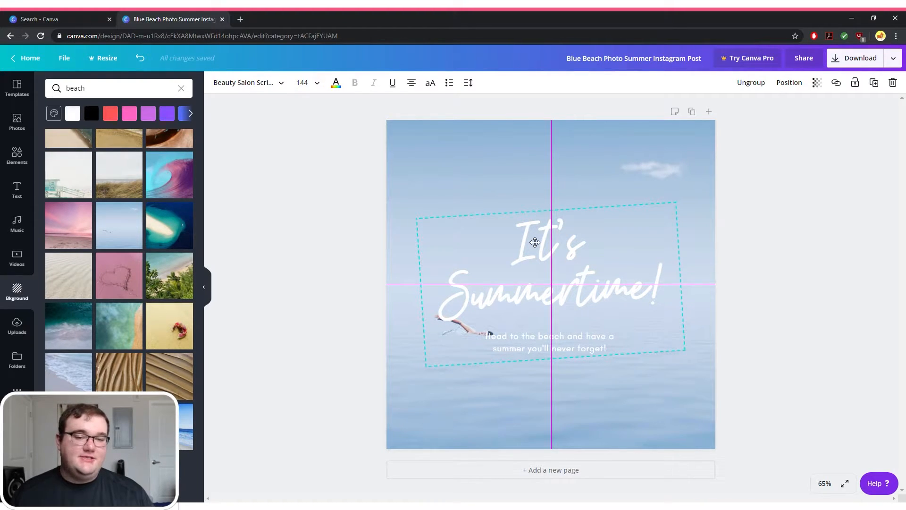
{"action": "left_click_drag", "start_coordinate": [535, 242], "coordinate": [536, 243]}
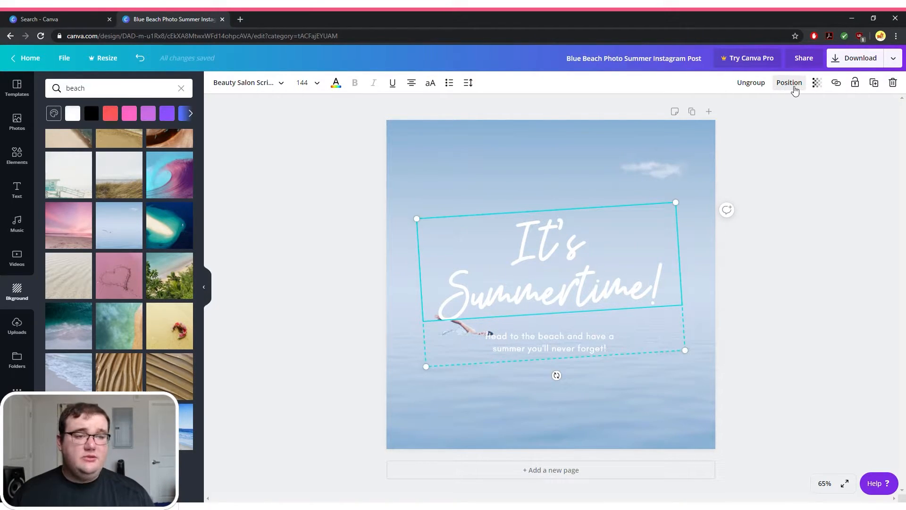
- Align the text group to the top of the page and back to the middle
{"action": "left_click", "coordinate": [795, 90]}
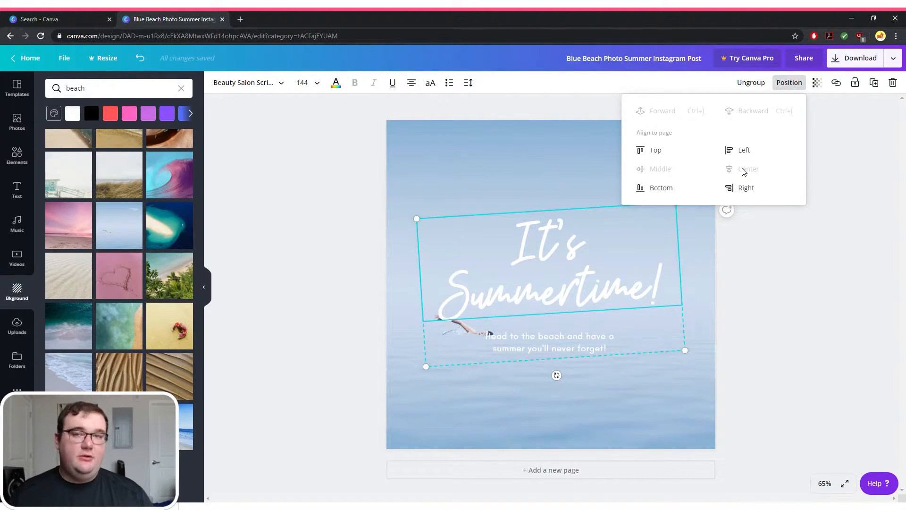
{"action": "left_click", "coordinate": [658, 149]}
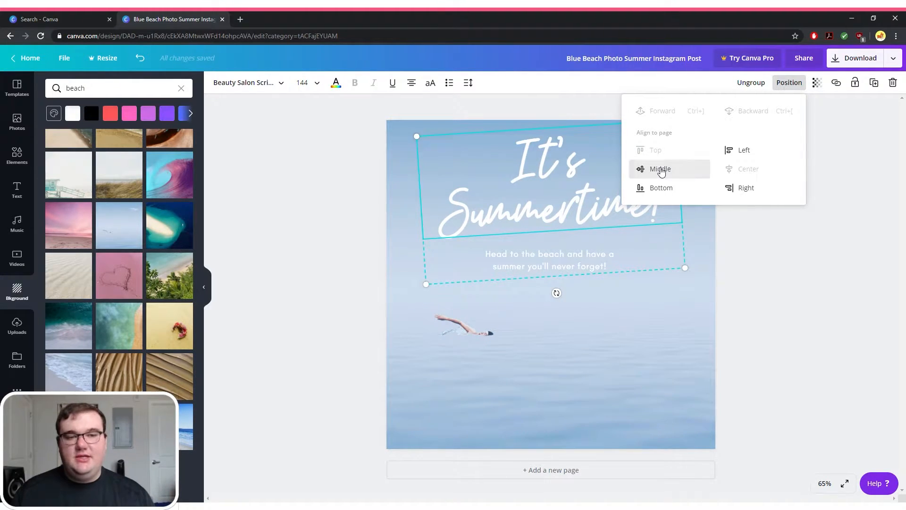
{"action": "left_click", "coordinate": [661, 170]}
- Move the text group slightly above the page's middle, keeping it horizontally centred, and ungroup it
{"action": "left_click", "coordinate": [534, 346]}
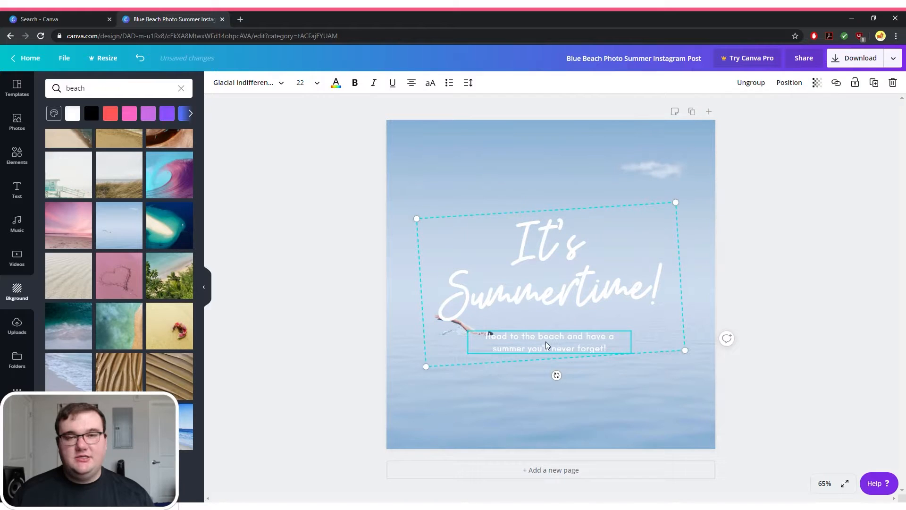
{"action": "left_click_drag", "start_coordinate": [546, 345], "coordinate": [563, 325]}
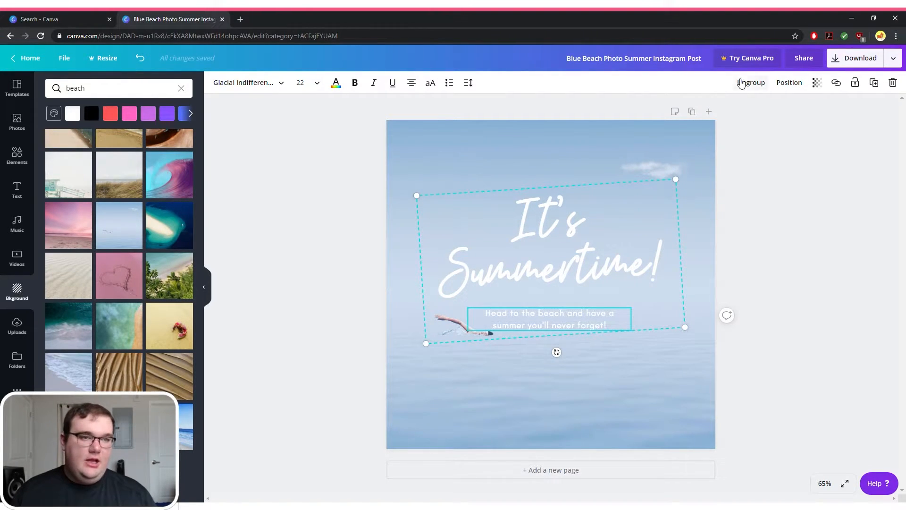
{"action": "left_click", "coordinate": [751, 82]}
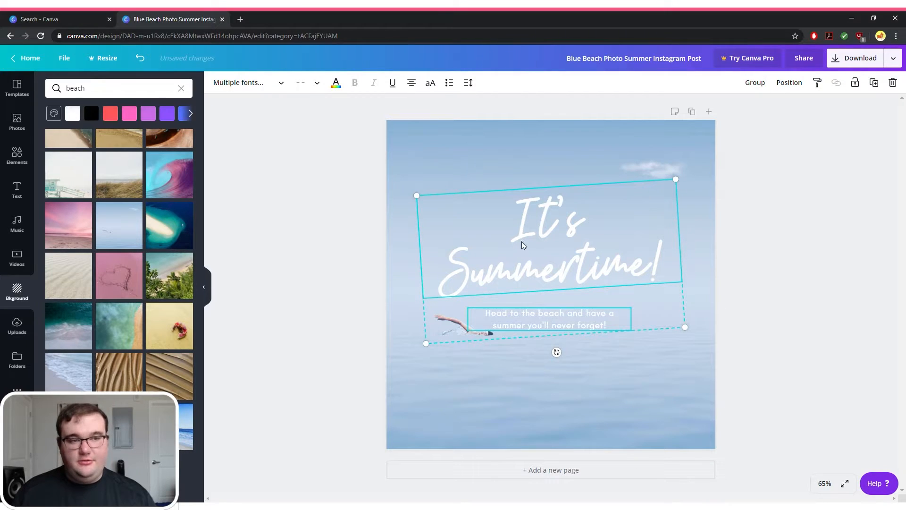
- Rotate the "It's Summertime!" heading so that it sits level
{"action": "left_click", "coordinate": [549, 225]}
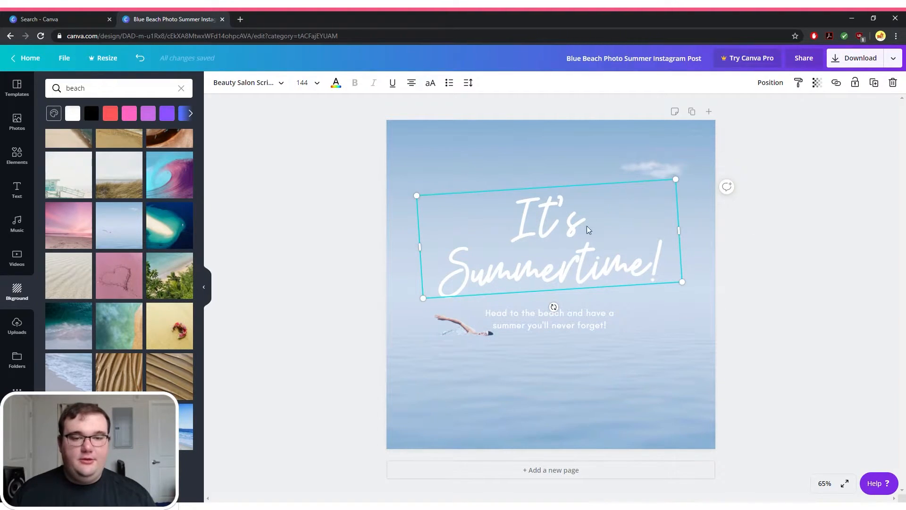
{"action": "left_click_drag", "start_coordinate": [554, 307], "coordinate": [550, 313]}
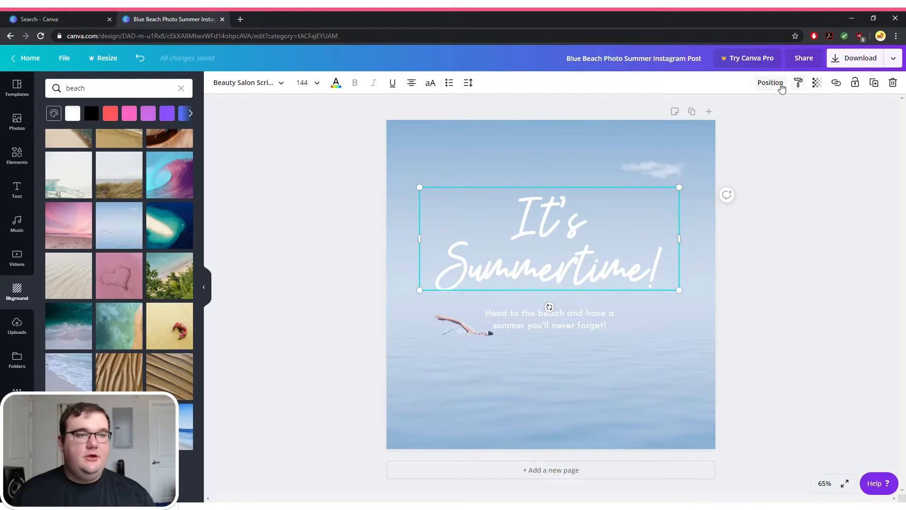
- Align the "It's Summertime!" heading to the top of the page and shift it down to leave a gap above
{"action": "left_click", "coordinate": [774, 83]}
{"action": "left_click", "coordinate": [638, 151]}
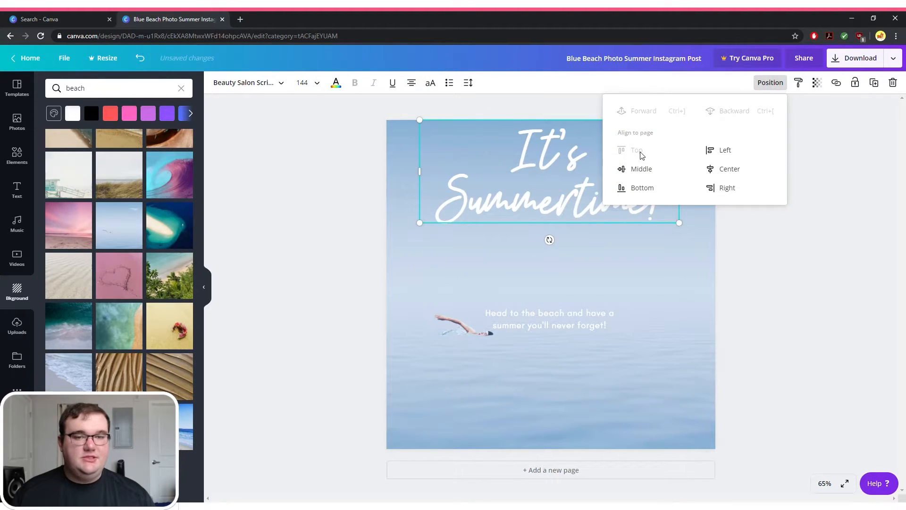
{"action": "key", "text": "Escape"}
{"action": "left_click", "coordinate": [548, 154]}
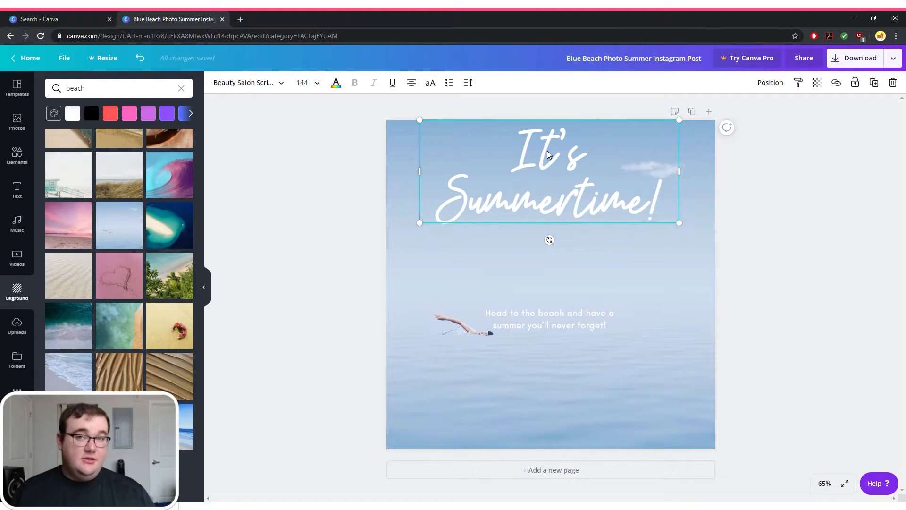
{"action": "left_click_drag", "start_coordinate": [548, 154], "coordinate": [547, 183]}
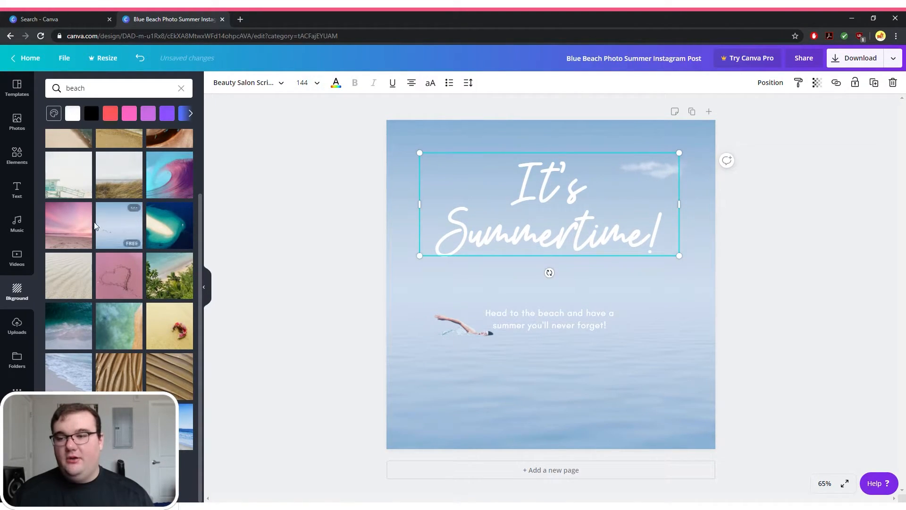
- Replace the page background with the pink sunset beach photo
{"action": "left_click", "coordinate": [76, 225]}
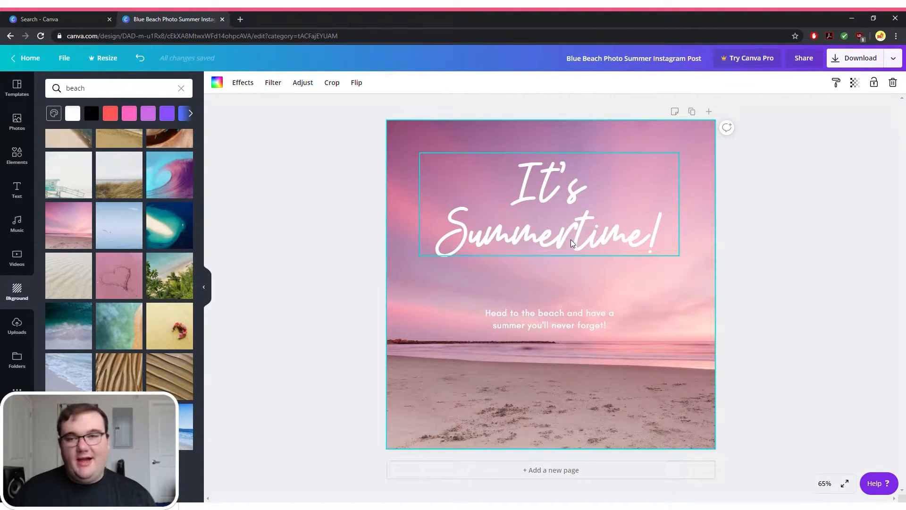
- Change the font of the "It's Summertime!" heading to Horizon
{"action": "left_click", "coordinate": [570, 243]}
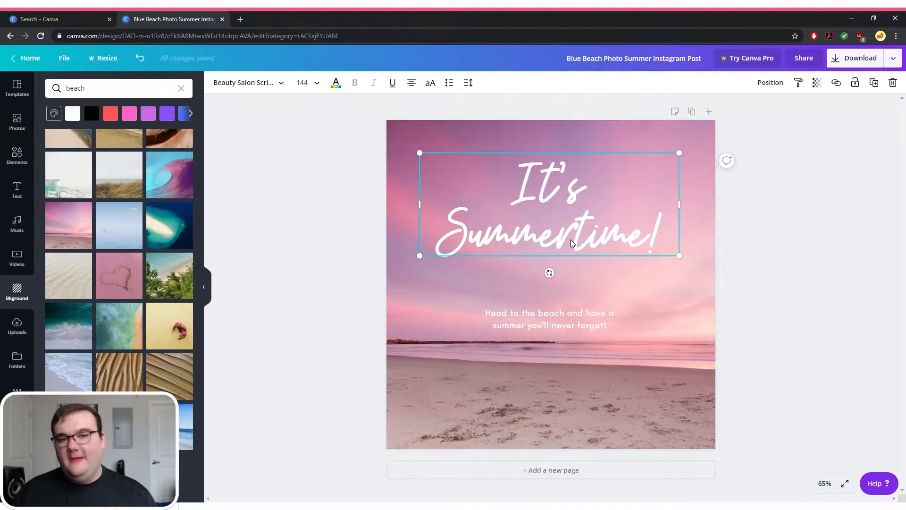
{"action": "left_click", "coordinate": [275, 84]}
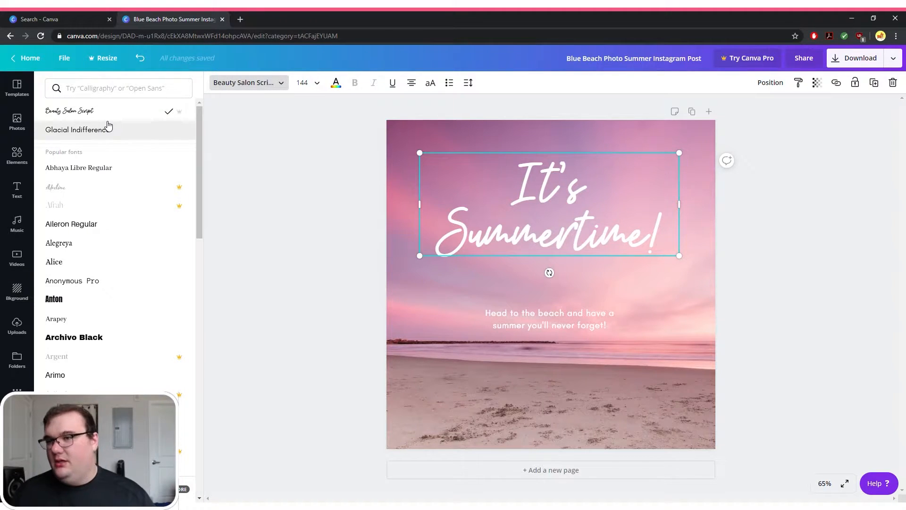
{"action": "scroll", "coordinate": [132, 297], "scroll_direction": "down", "scroll_amount": 5}
{"action": "scroll", "coordinate": [118, 278], "scroll_direction": "down", "scroll_amount": 7}
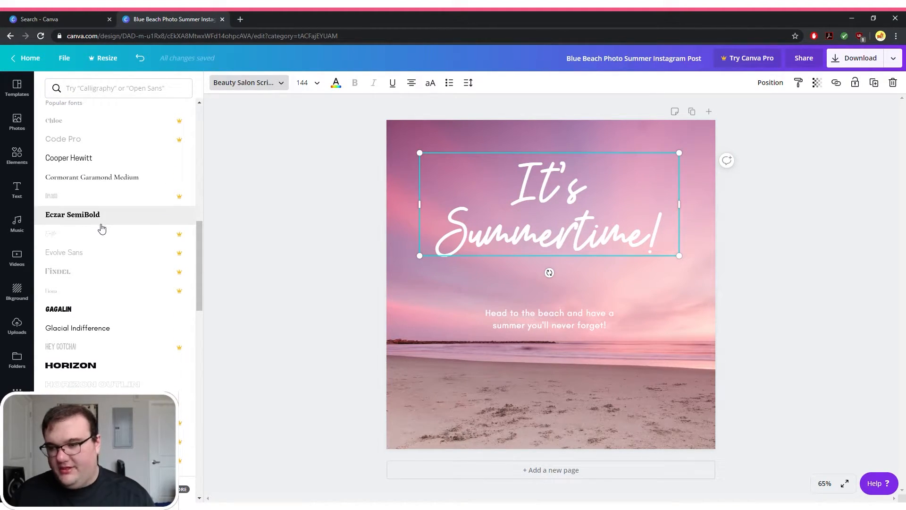
{"action": "scroll", "coordinate": [100, 264], "scroll_direction": "down", "scroll_amount": 2}
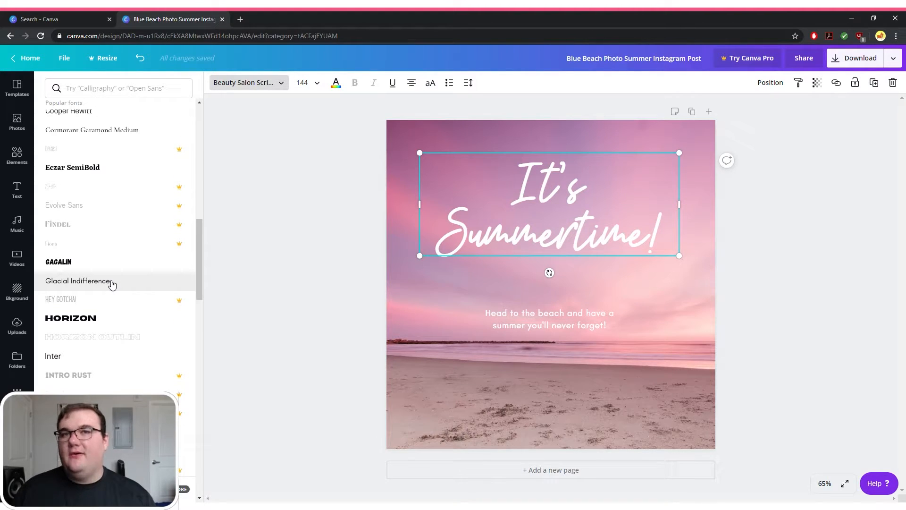
{"action": "scroll", "coordinate": [113, 286], "scroll_direction": "down", "scroll_amount": 1}
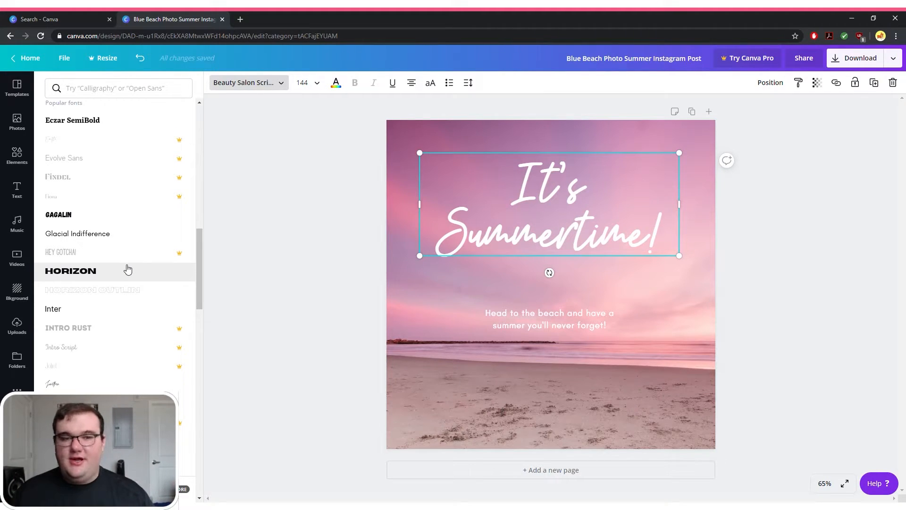
{"action": "left_click", "coordinate": [128, 270]}
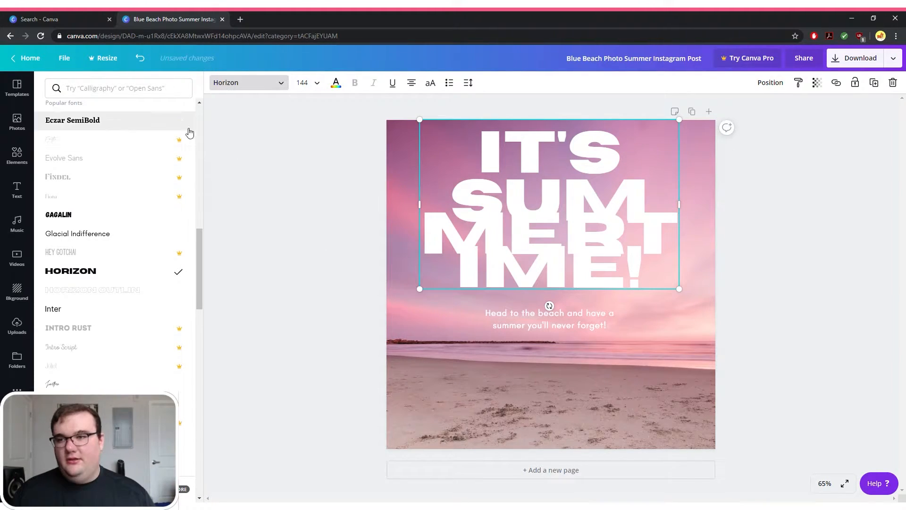
{"action": "left_click", "coordinate": [271, 128]}
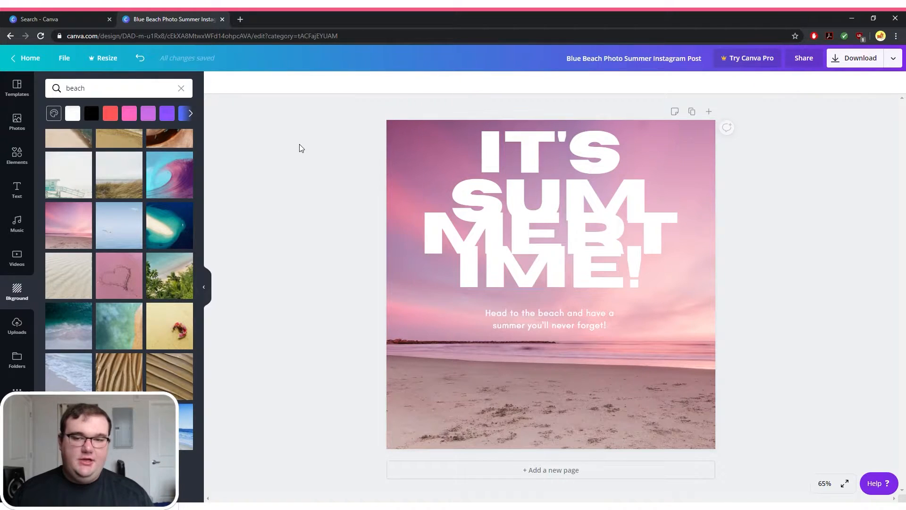
- Move the heading slightly down the page and left-align its text
{"action": "left_click_drag", "start_coordinate": [548, 176], "coordinate": [547, 195]}
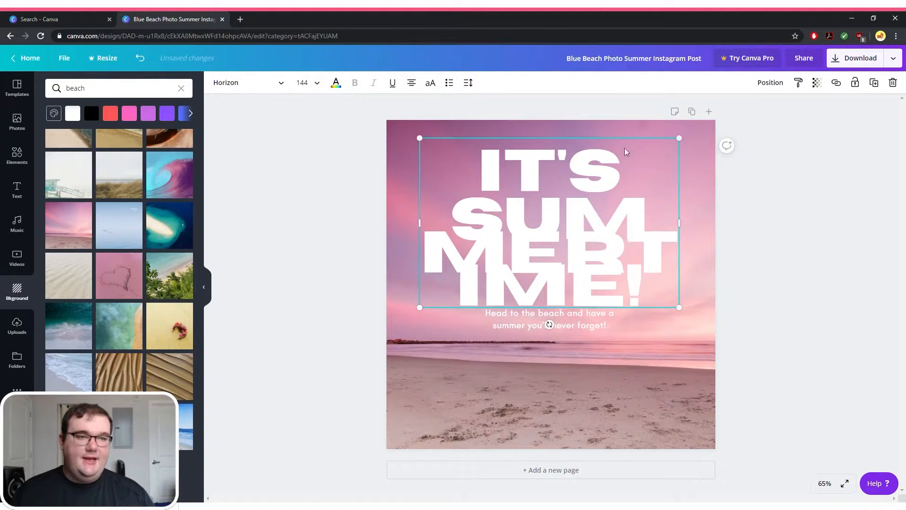
{"action": "left_click", "coordinate": [411, 84]}
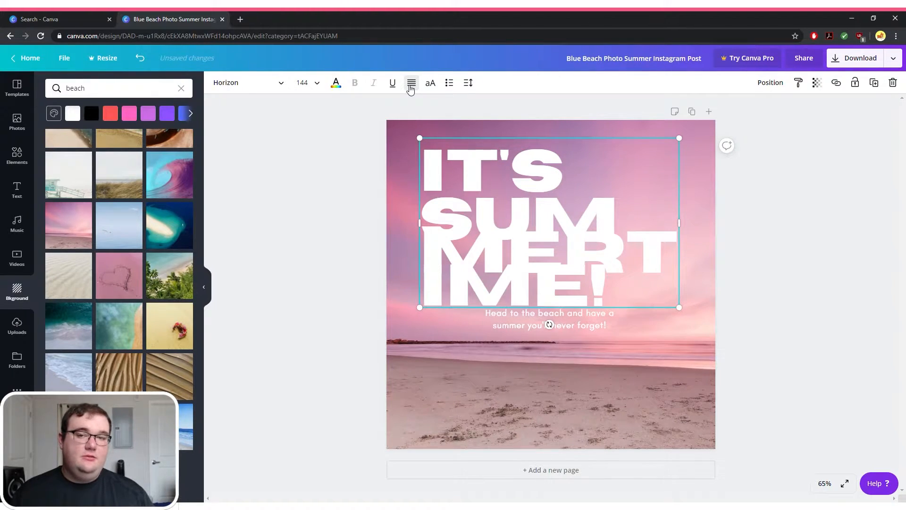
{"action": "left_click", "coordinate": [410, 84]}
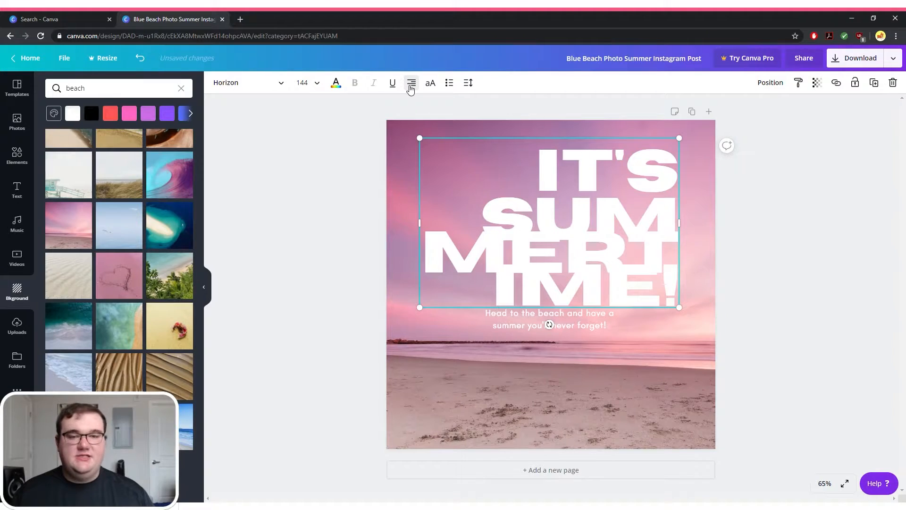
{"action": "left_click", "coordinate": [411, 85]}
{"action": "left_click", "coordinate": [411, 84]}
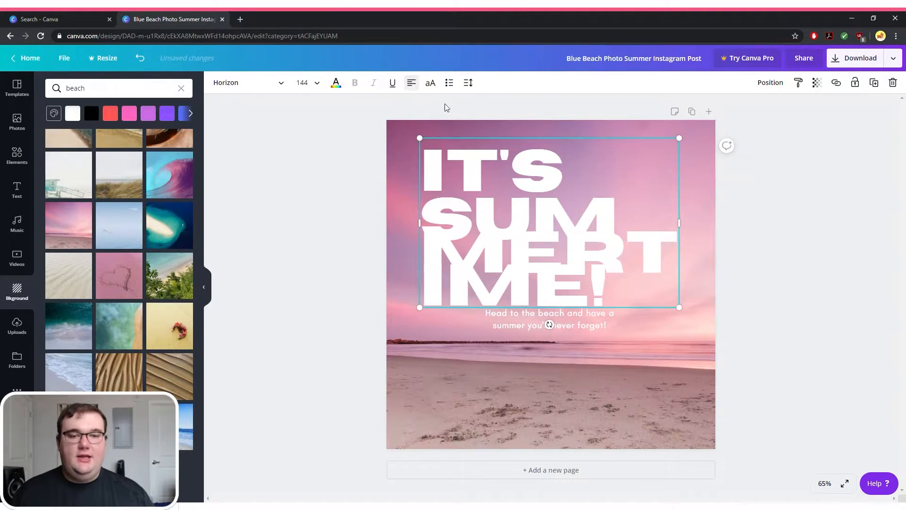
- Replace the entire heading text with "GNARYL"
{"action": "double_click", "coordinate": [519, 203]}
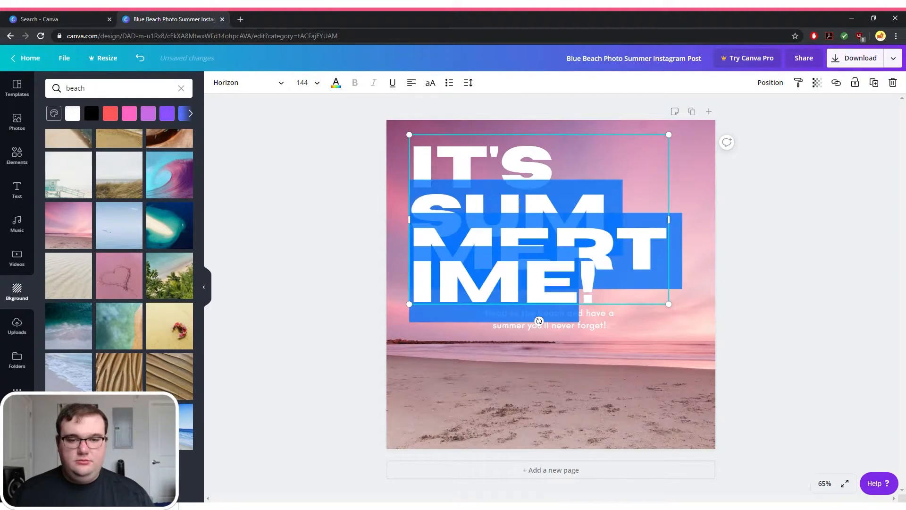
{"action": "left_click", "coordinate": [519, 203]}
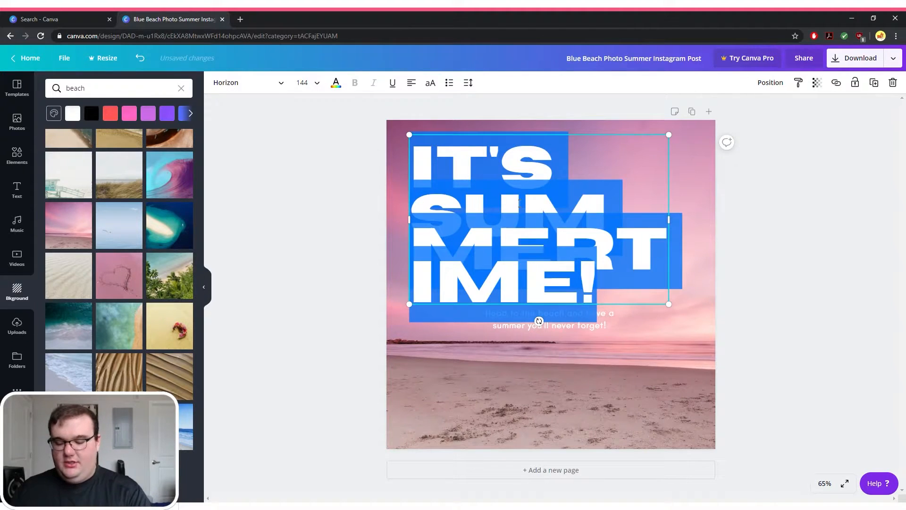
{"action": "type", "text": "GNARYLY"}
{"action": "key", "text": "BackSpace"}
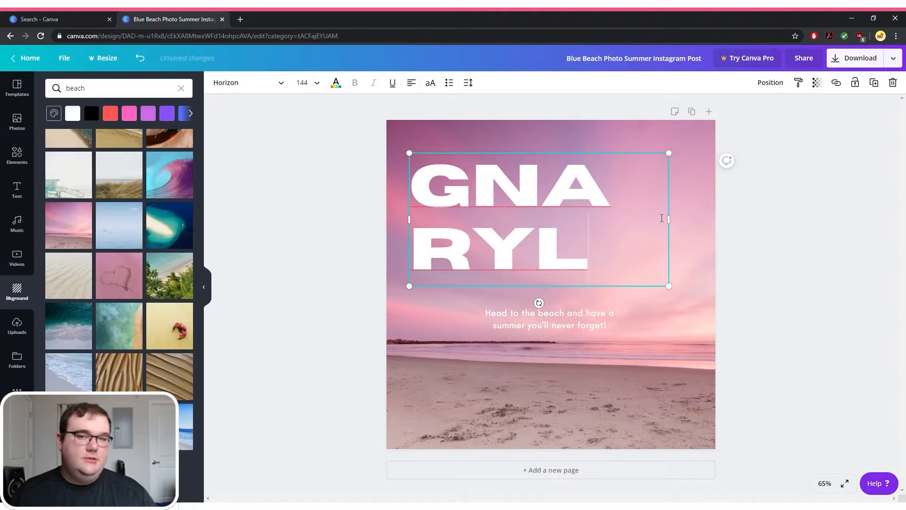
{"action": "left_click_drag", "start_coordinate": [595, 252], "coordinate": [400, 191]}
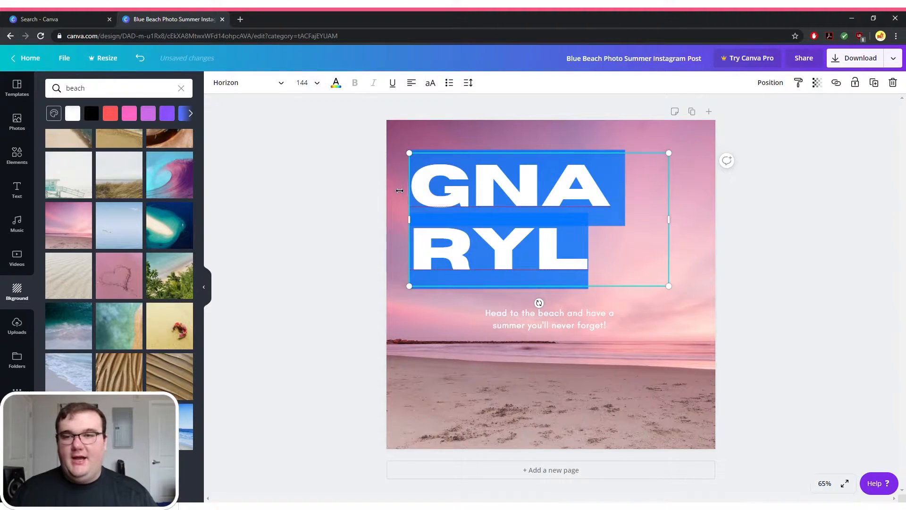
{"action": "left_click", "coordinate": [324, 188]}
- Try font sizes 120 and 119 on the heading and settle on 110
{"action": "left_click", "coordinate": [457, 180]}
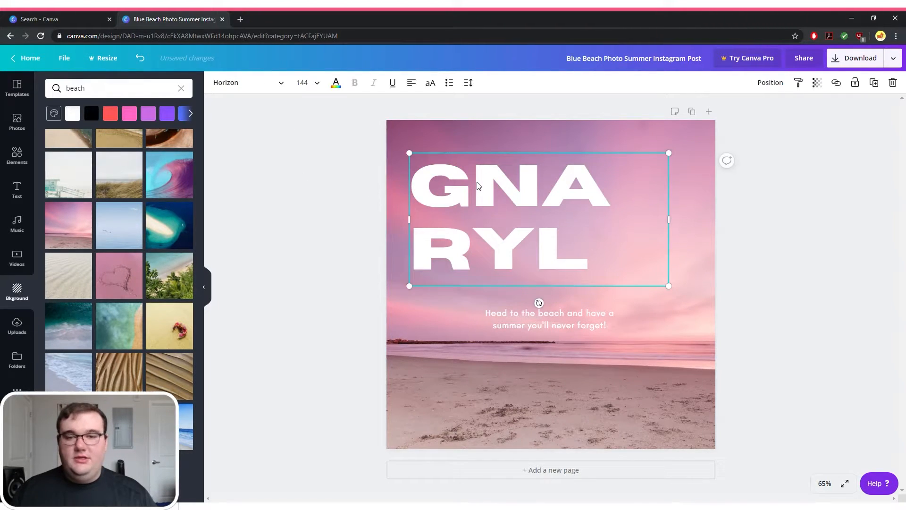
{"action": "left_click", "coordinate": [317, 86]}
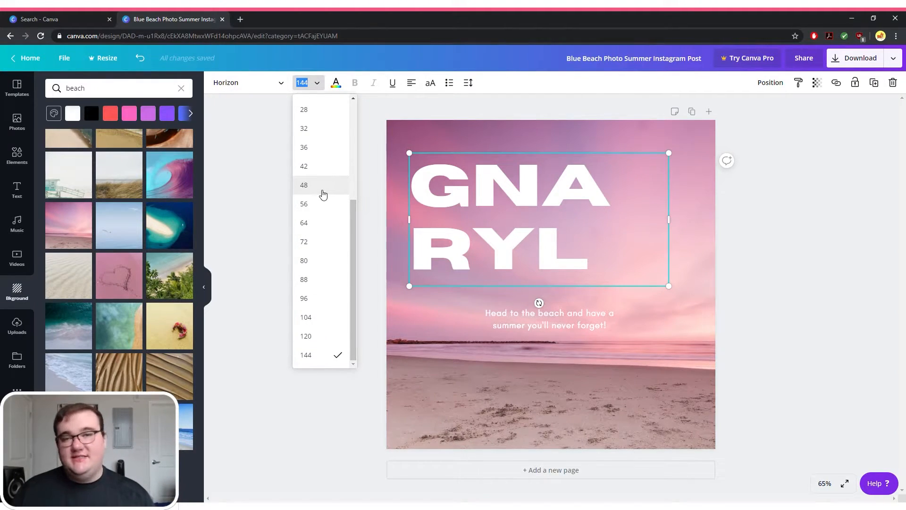
{"action": "type", "text": "120"}
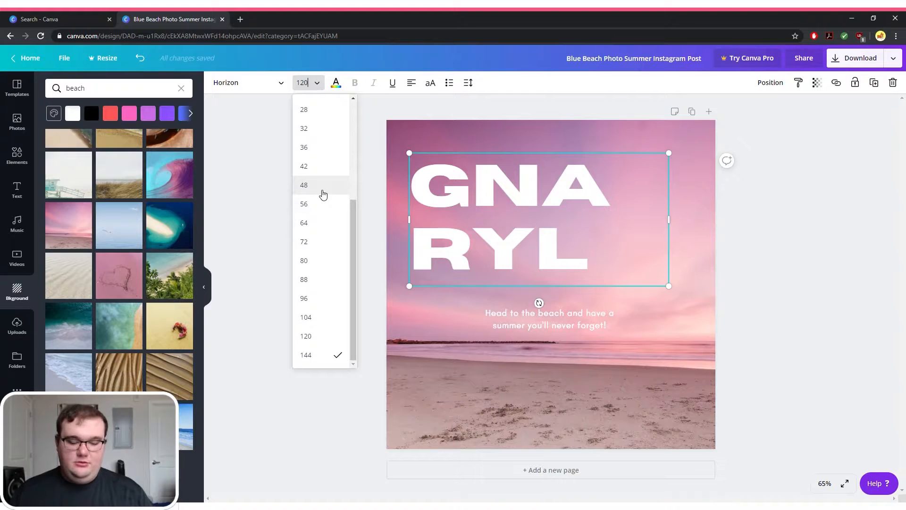
{"action": "key", "text": "Return"}
{"action": "left_click", "coordinate": [306, 84]}
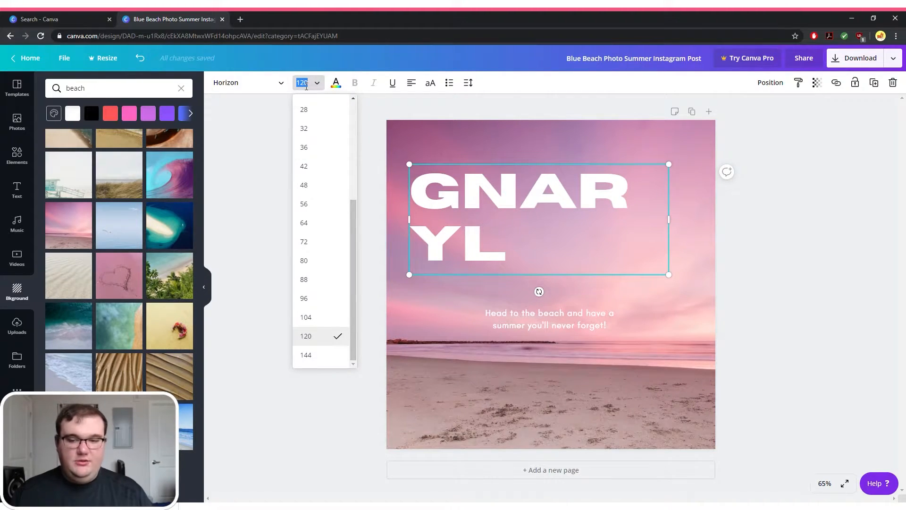
{"action": "type", "text": "119"}
{"action": "key", "text": "Return"}
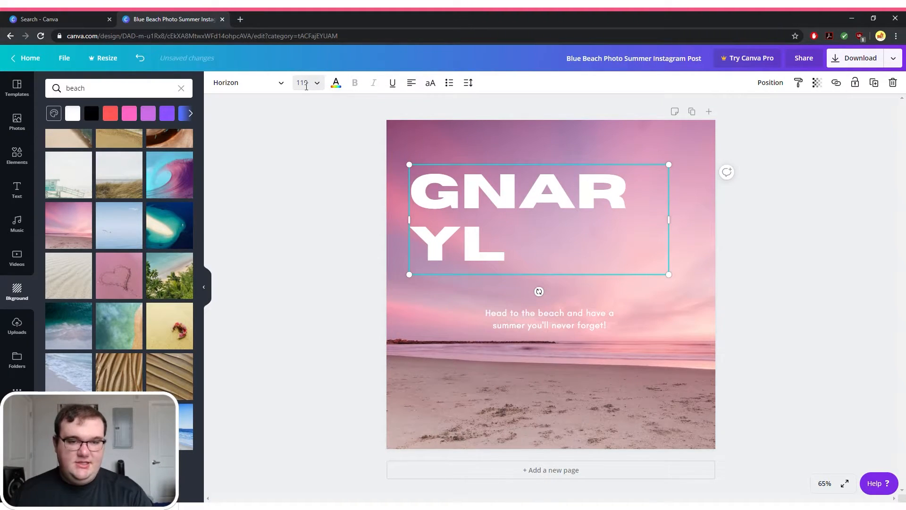
{"action": "left_click", "coordinate": [305, 84]}
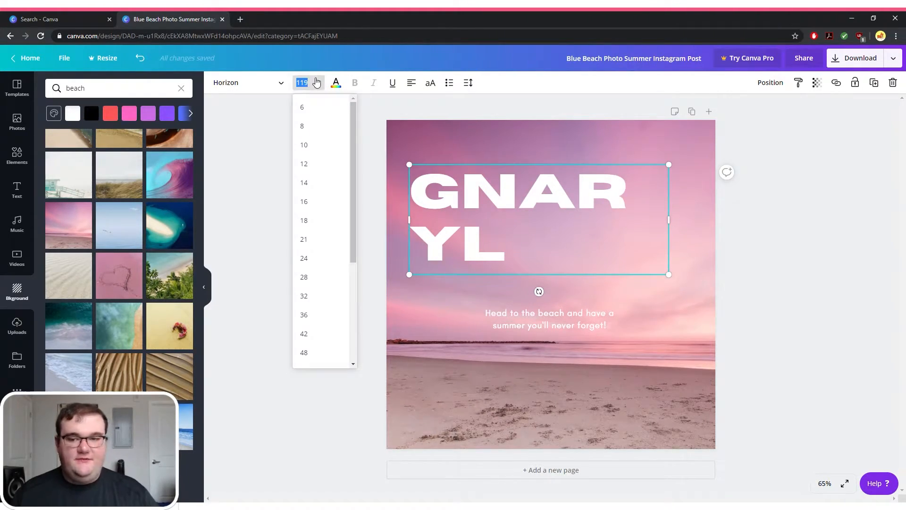
{"action": "scroll", "coordinate": [301, 290], "scroll_direction": "down", "scroll_amount": 4}
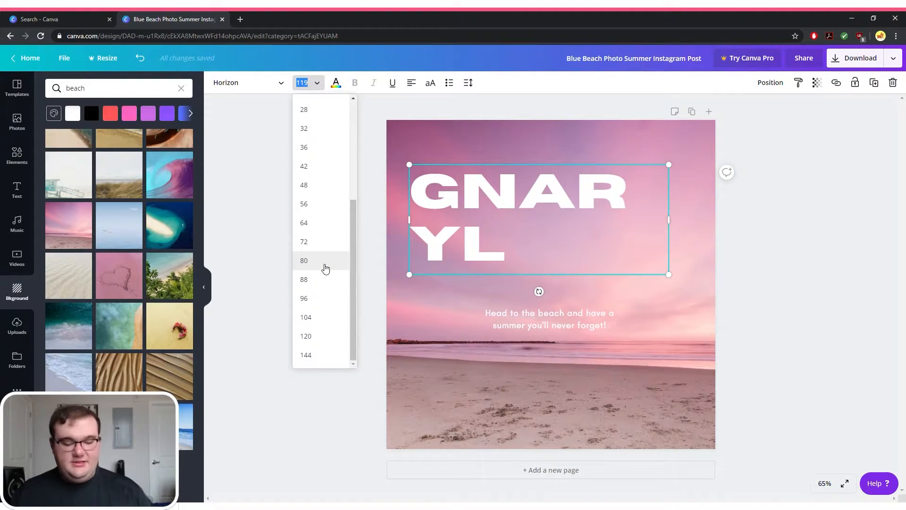
{"action": "type", "text": "110"}
{"action": "key", "text": "Return"}
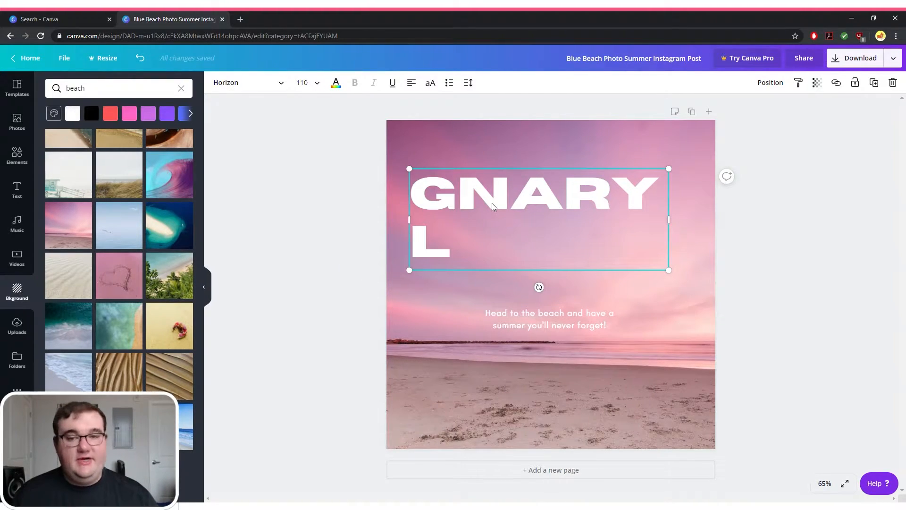
- Break the heading into three lines reading "GN", "AR" and "LY", and narrow its text box to fit
{"action": "left_click", "coordinate": [510, 193]}
{"action": "key", "text": "Return"}
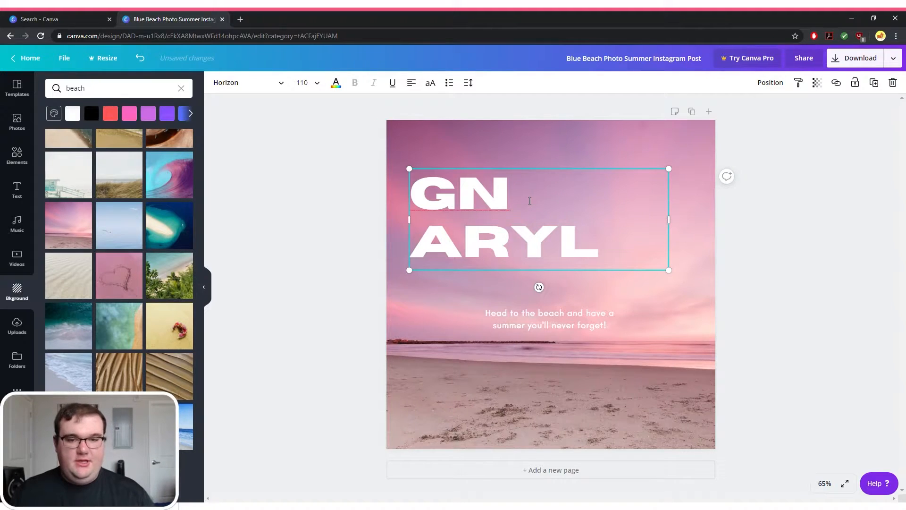
{"action": "key", "text": "Return"}
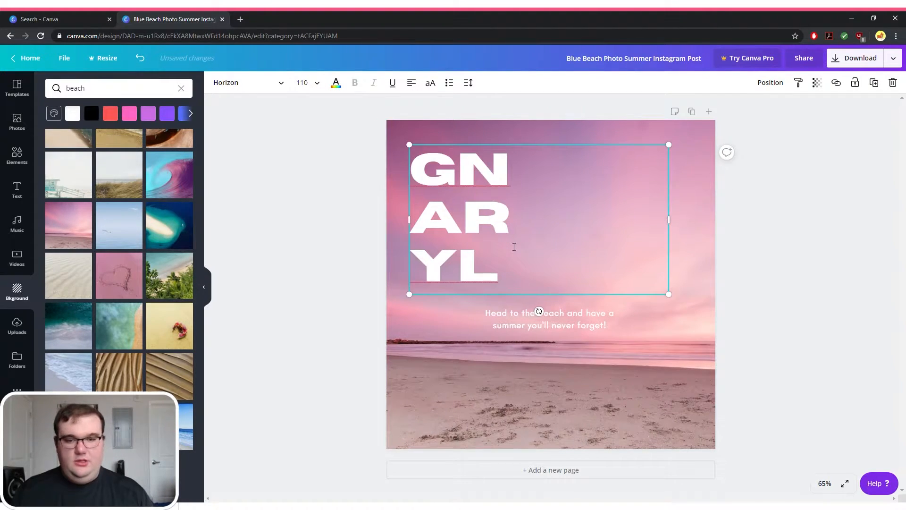
{"action": "key", "text": "BackSpace"}
{"action": "key", "text": "BackSpace"}
{"action": "key", "text": "BackSpace"}
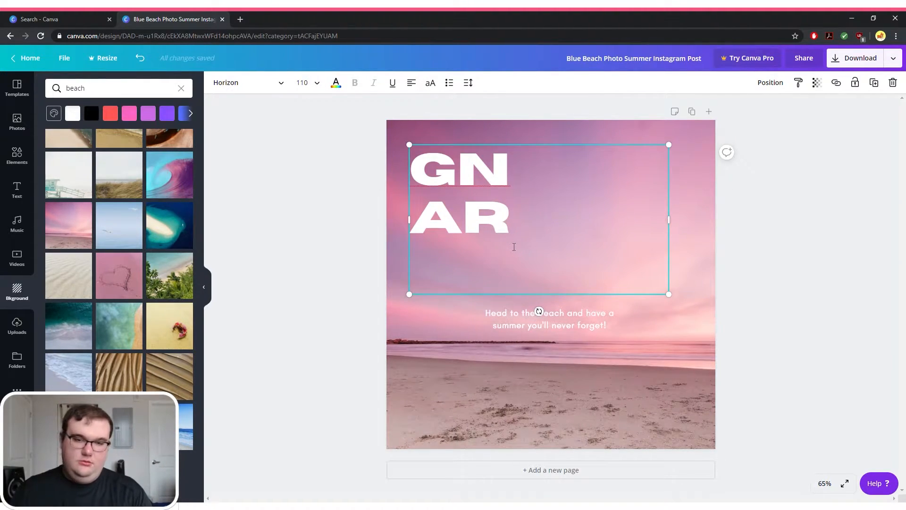
{"action": "key", "text": "Return"}
{"action": "type", "text": "LY"}
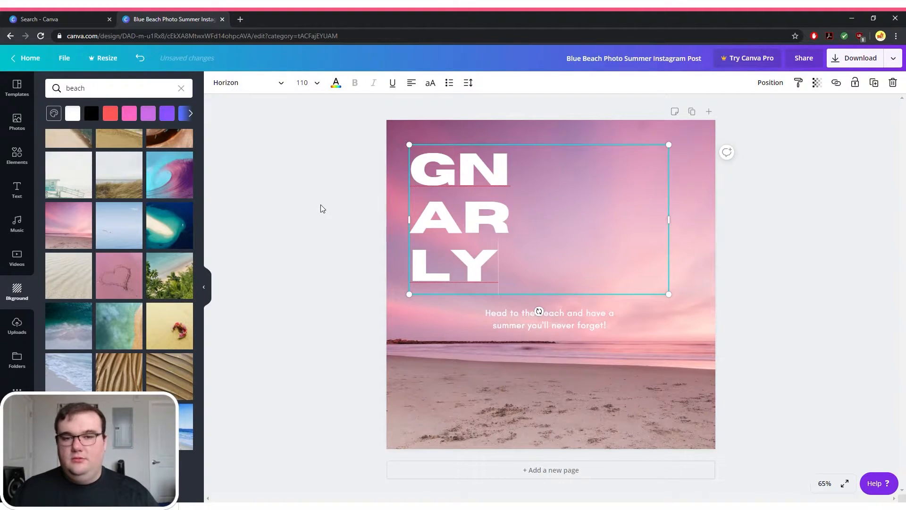
{"action": "left_click_drag", "start_coordinate": [669, 219], "coordinate": [526, 223]}
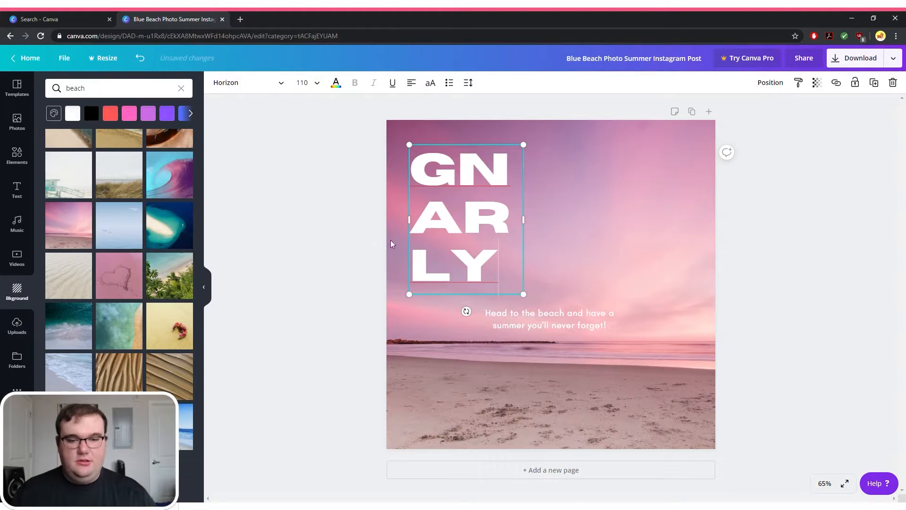
- Move the tagline to the page's bottom-right corner and the heading to its top-left corner
{"action": "left_click", "coordinate": [591, 324]}
{"action": "left_click_drag", "start_coordinate": [576, 321], "coordinate": [656, 428]}
{"action": "left_click", "coordinate": [441, 224]}
{"action": "left_click_drag", "start_coordinate": [460, 219], "coordinate": [444, 204]}
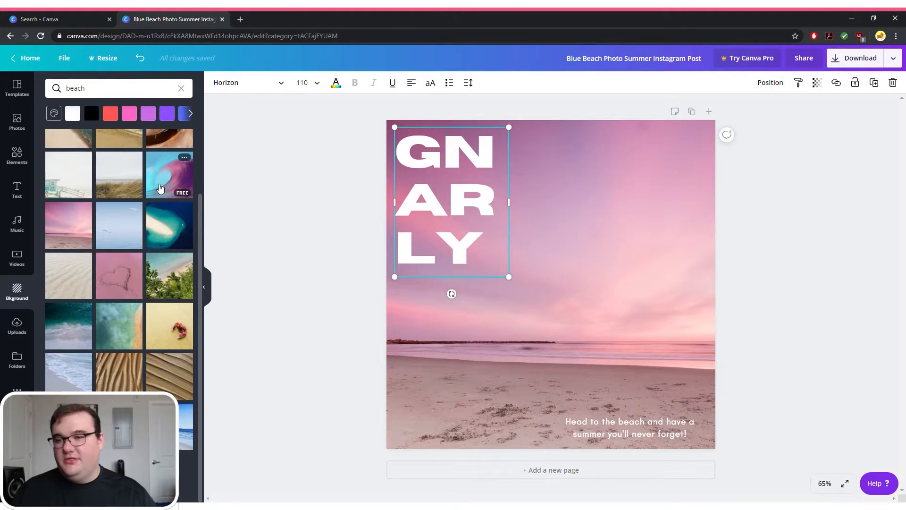
- Replace the page background with the pink and blue curling wave photo
{"action": "left_click", "coordinate": [160, 187]}
- Enlarge the three-line heading to font size 138 and position it with small margins from the page's left and top edges
{"action": "left_click", "coordinate": [463, 217]}
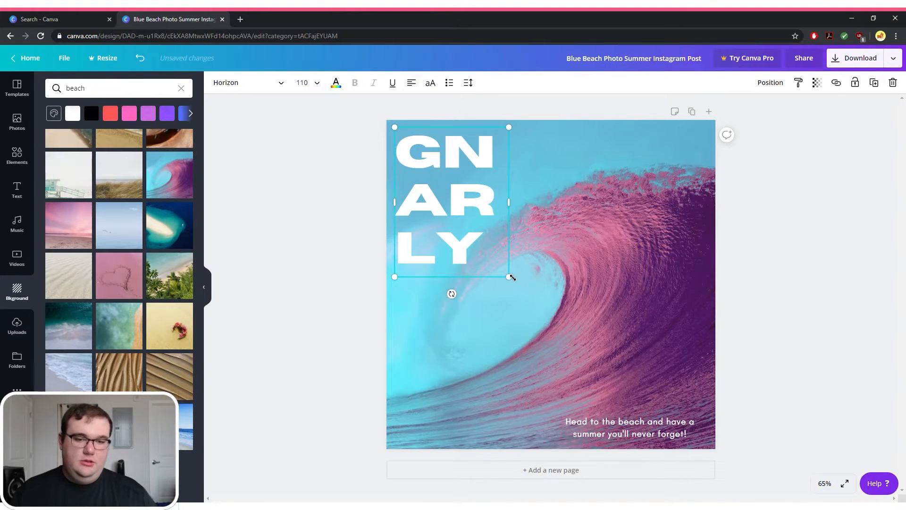
{"action": "left_click_drag", "start_coordinate": [510, 278], "coordinate": [567, 293]}
{"action": "left_click", "coordinate": [308, 194]}
{"action": "left_click", "coordinate": [435, 219]}
{"action": "left_click_drag", "start_coordinate": [435, 218], "coordinate": [450, 219]}
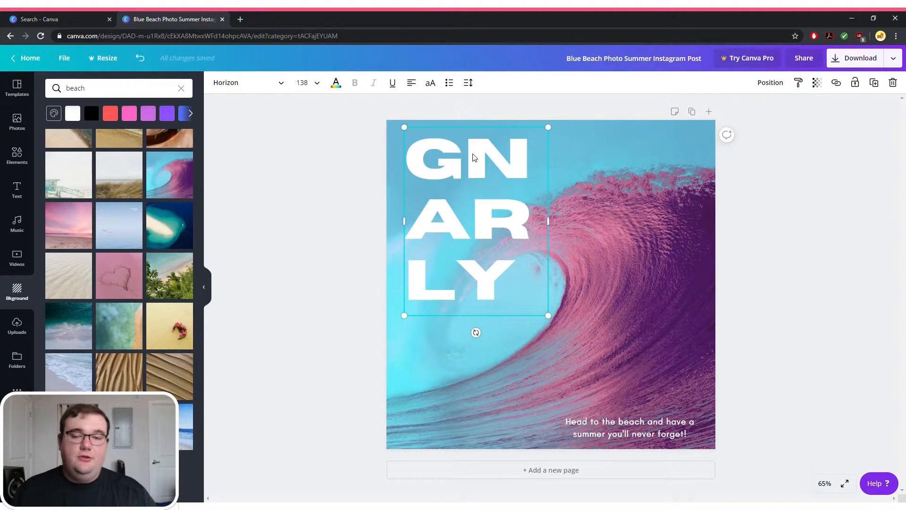
{"action": "left_click_drag", "start_coordinate": [473, 152], "coordinate": [469, 175]}
- Move the tagline below the three-line heading and replace its text with "Ultimate Wave Magazine"
{"action": "left_click_drag", "start_coordinate": [625, 423], "coordinate": [444, 349]}
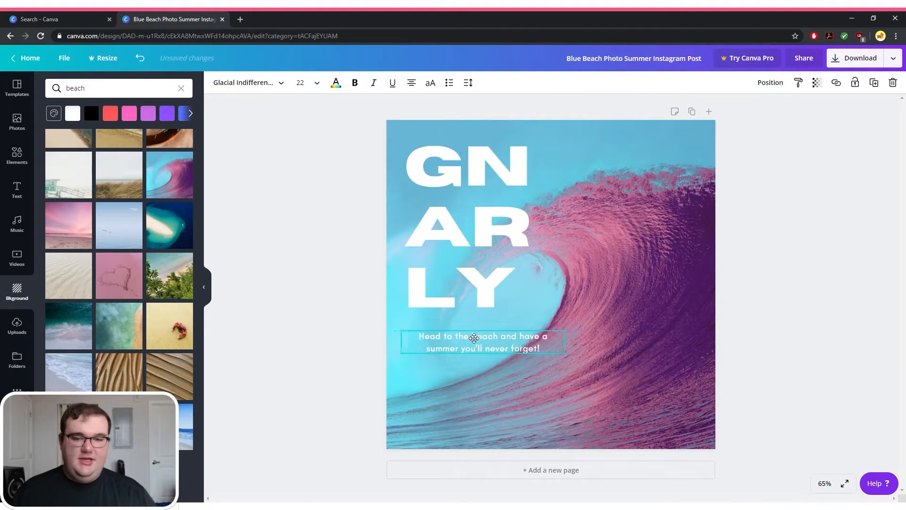
{"action": "double_click", "coordinate": [493, 340]}
{"action": "left_click", "coordinate": [528, 346]}
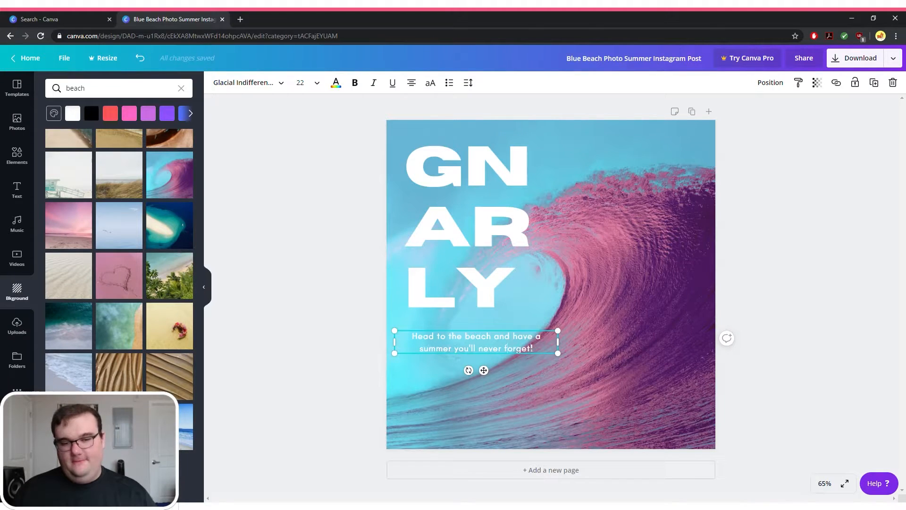
{"action": "left_click_drag", "start_coordinate": [533, 347], "coordinate": [402, 329]}
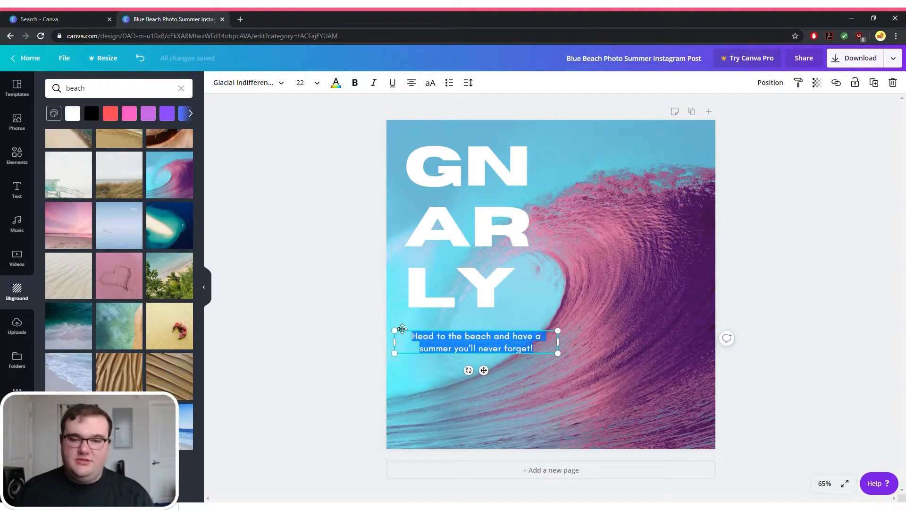
{"action": "type", "text": "Ulti"}
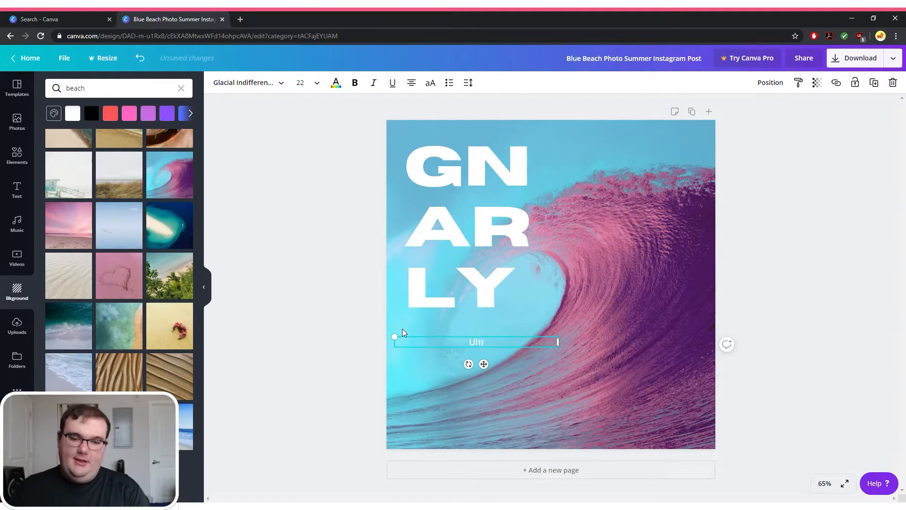
{"action": "type", "text": "mate Wave Magazine"}
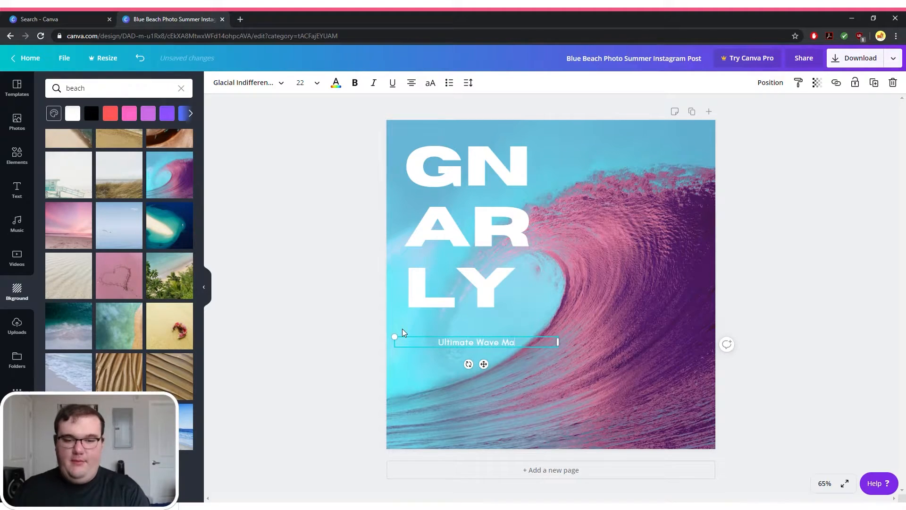
- Left-align the tagline and place it directly under the heading, flush with the heading's left edge
{"action": "left_click", "coordinate": [412, 84]}
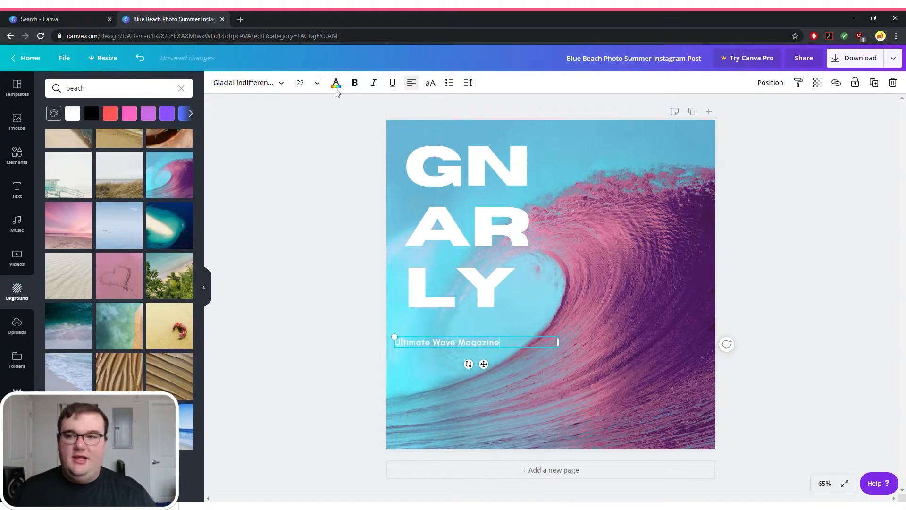
{"action": "left_click", "coordinate": [332, 205]}
{"action": "left_click_drag", "start_coordinate": [446, 337], "coordinate": [460, 325]}
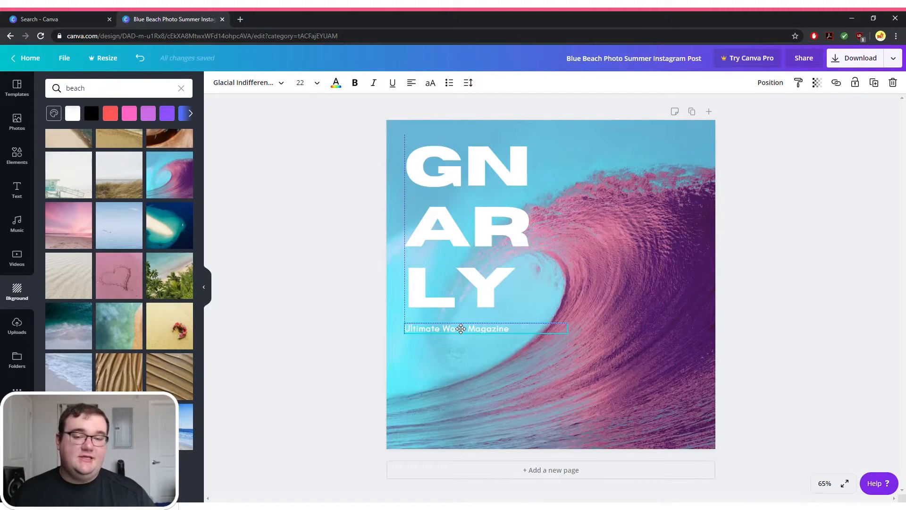
{"action": "left_click_drag", "start_coordinate": [460, 328], "coordinate": [461, 330]}
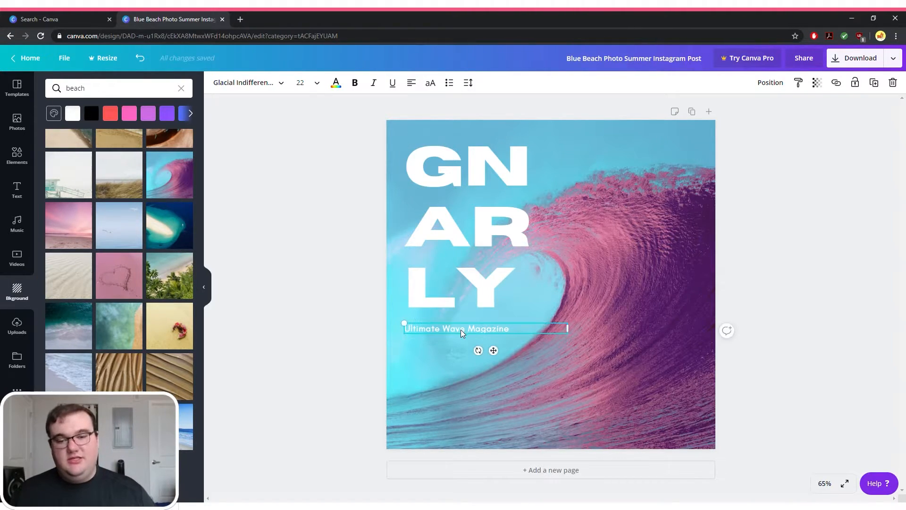
{"action": "left_click", "coordinate": [343, 252]}
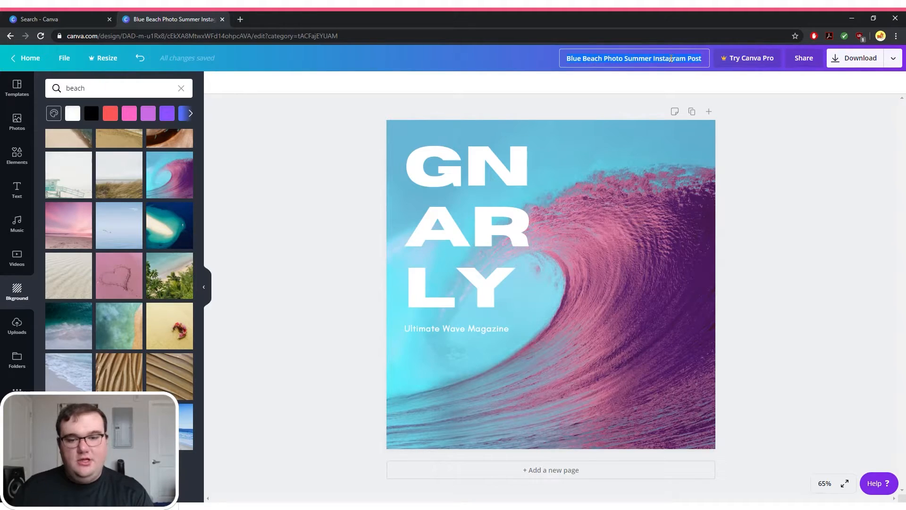
- Rename the design as "Gnarly Magazine IG Post"
{"action": "left_click", "coordinate": [671, 59]}
{"action": "type", "text": "Gnarly Magazine IG Post"}
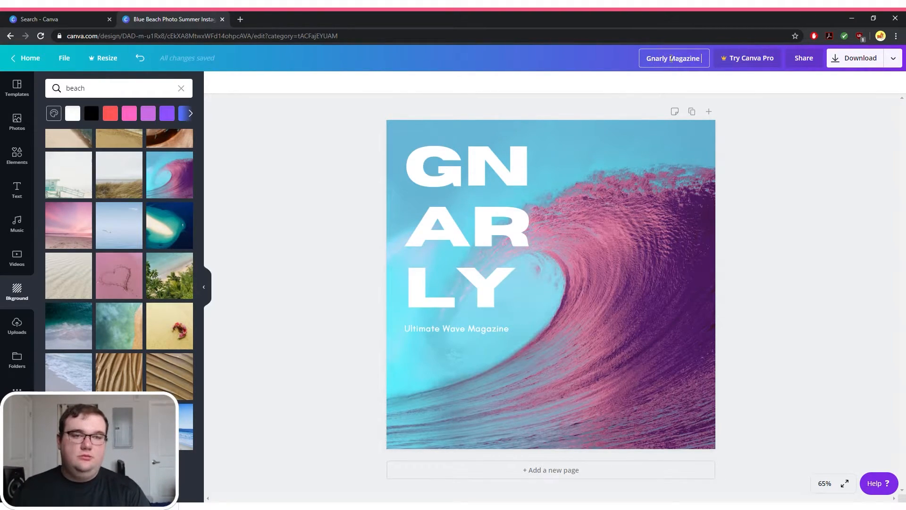
{"action": "key", "text": "Return"}
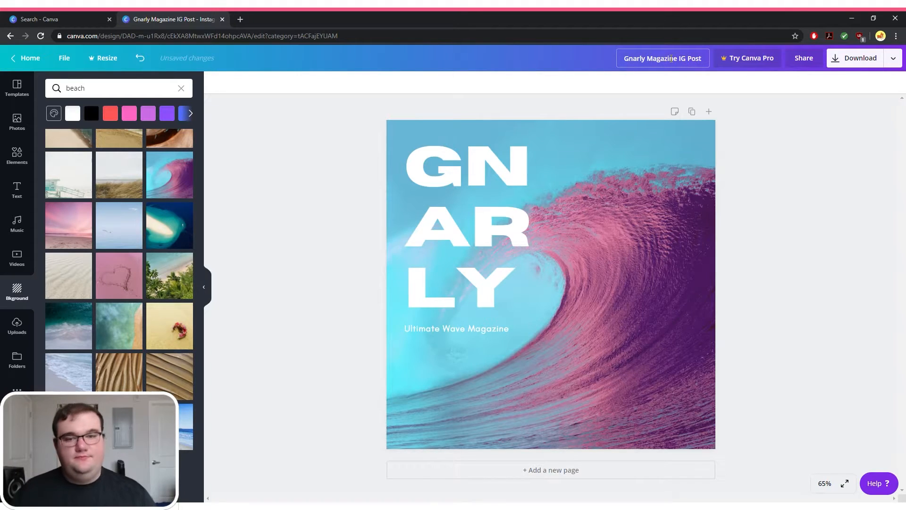
{"action": "left_click", "coordinate": [461, 222]}
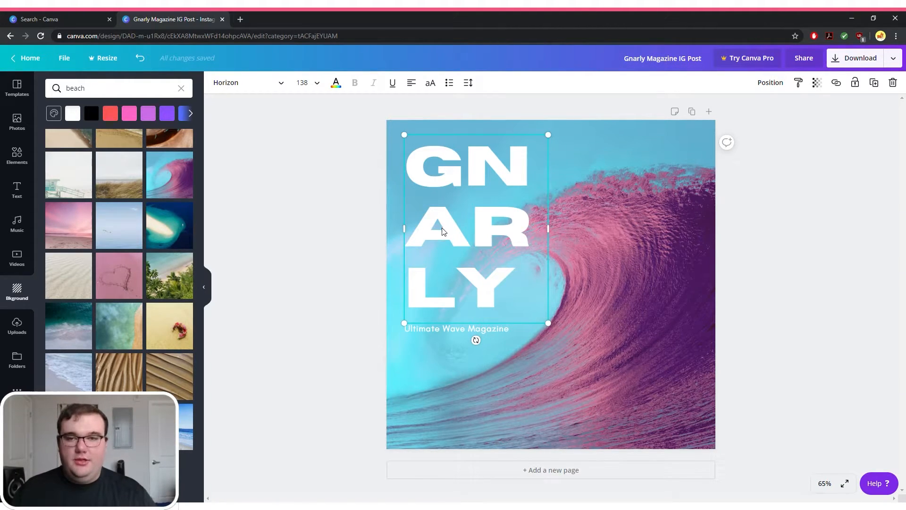
{"action": "key", "text": "ctrl+d"}
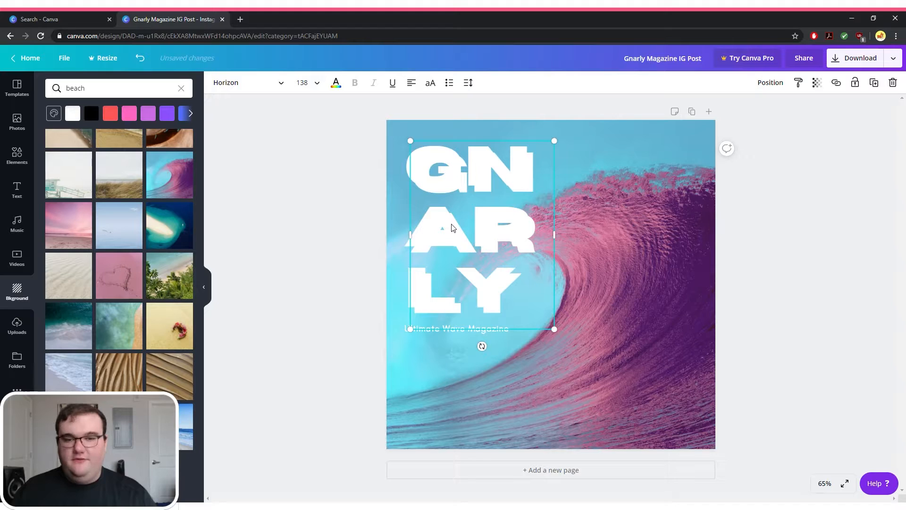
{"action": "key", "text": "Delete"}
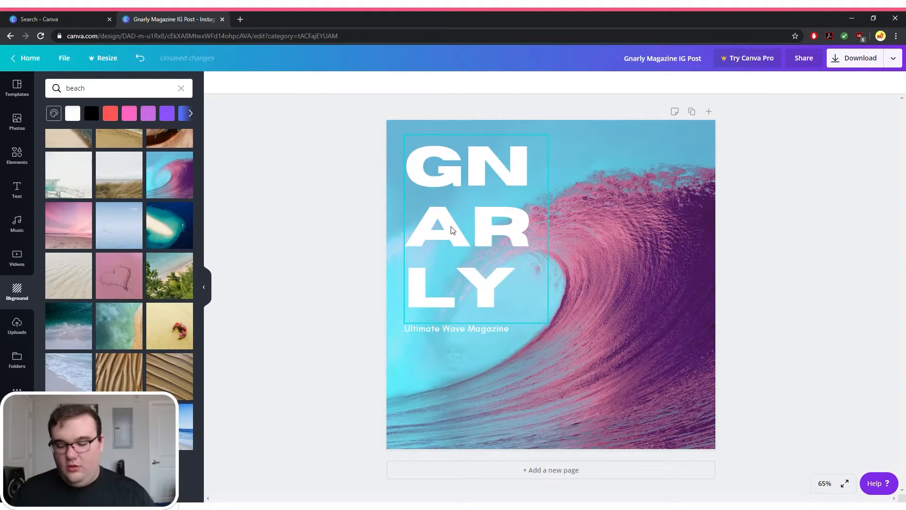
{"action": "left_click", "coordinate": [448, 228]}
{"action": "key", "text": "ctrl+d"}
{"action": "left_click_drag", "start_coordinate": [464, 222], "coordinate": [584, 229]}
{"action": "key", "text": "Delete"}
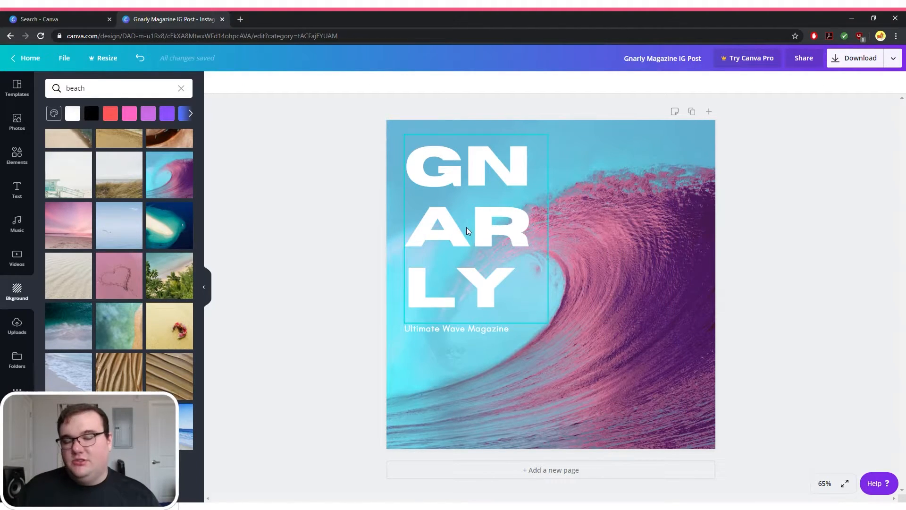
{"action": "left_click", "coordinate": [453, 236]}
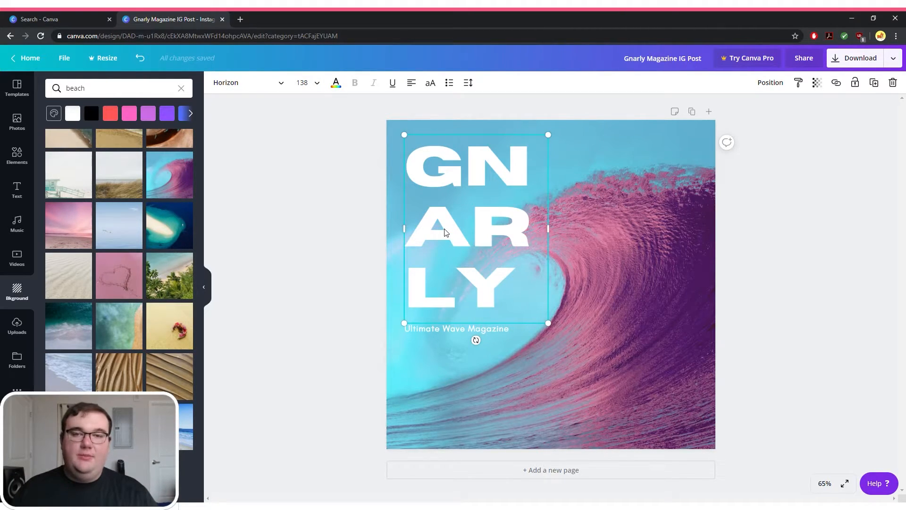
{"action": "key", "text": "ctrl+d"}
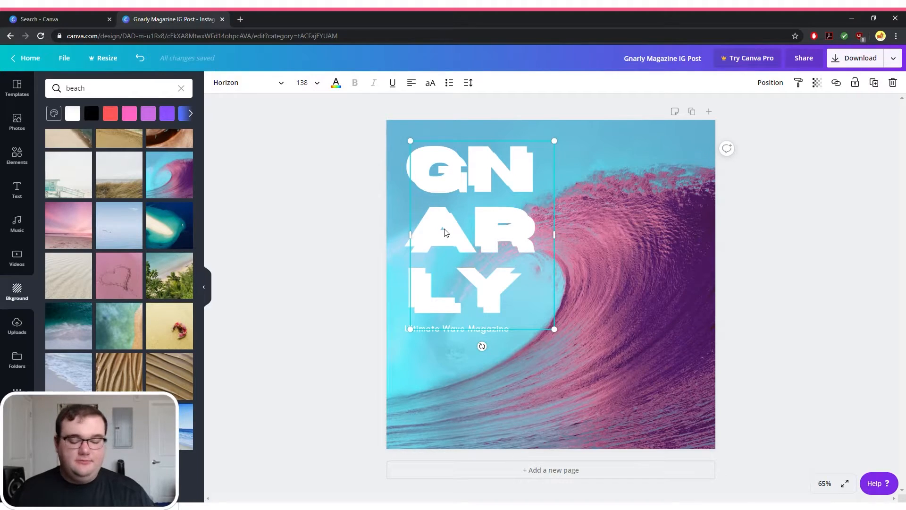
{"action": "key", "text": "Delete"}
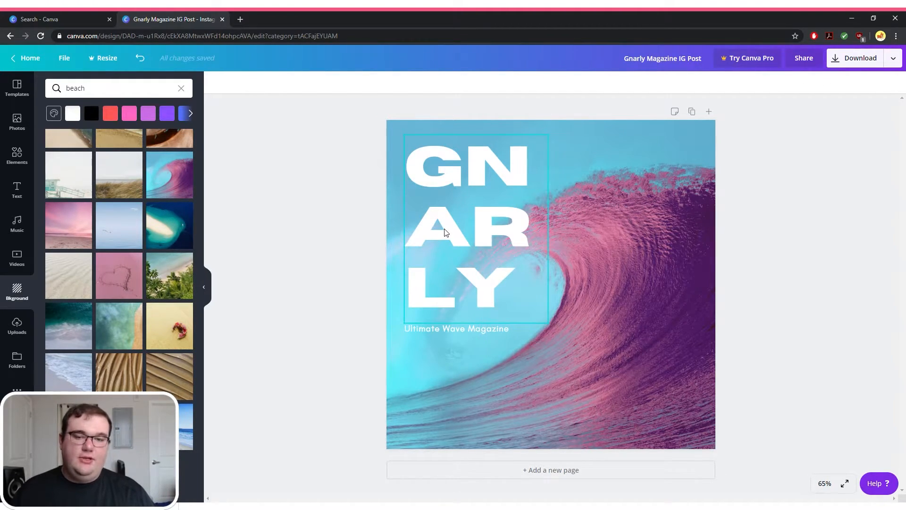
- Duplicate the heading with the copy shifted slightly left at the same height, and send the copy behind the original
{"action": "left_click", "coordinate": [446, 232]}
{"action": "mouse_move", "coordinate": [446, 232]}
{"action": "left_mouse_down"}
{"action": "mouse_move", "coordinate": [461, 228]}
{"action": "mouse_move", "coordinate": [435, 232]}
{"action": "left_mouse_up"}
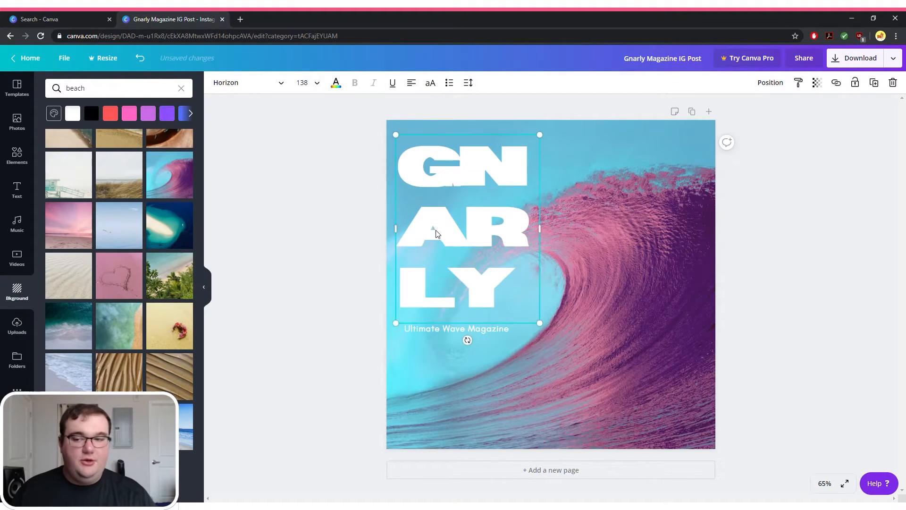
{"action": "left_click", "coordinate": [770, 83]}
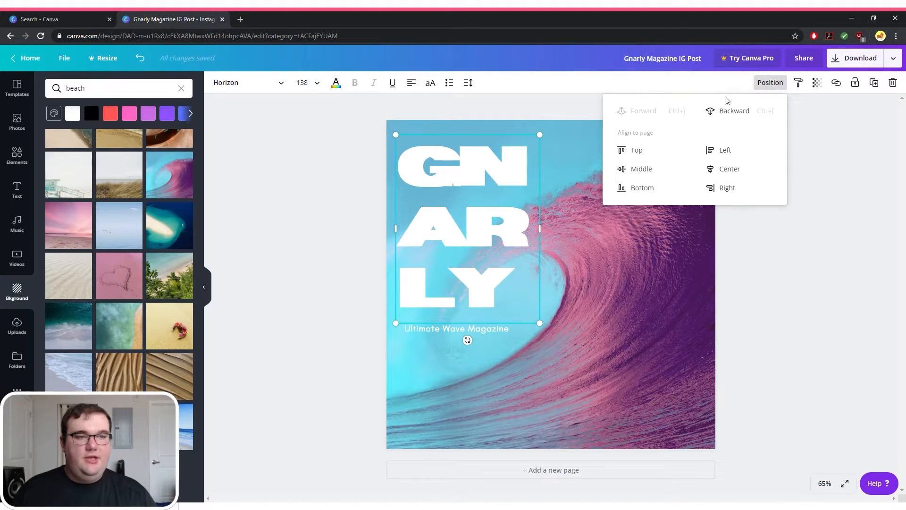
{"action": "left_click", "coordinate": [721, 112]}
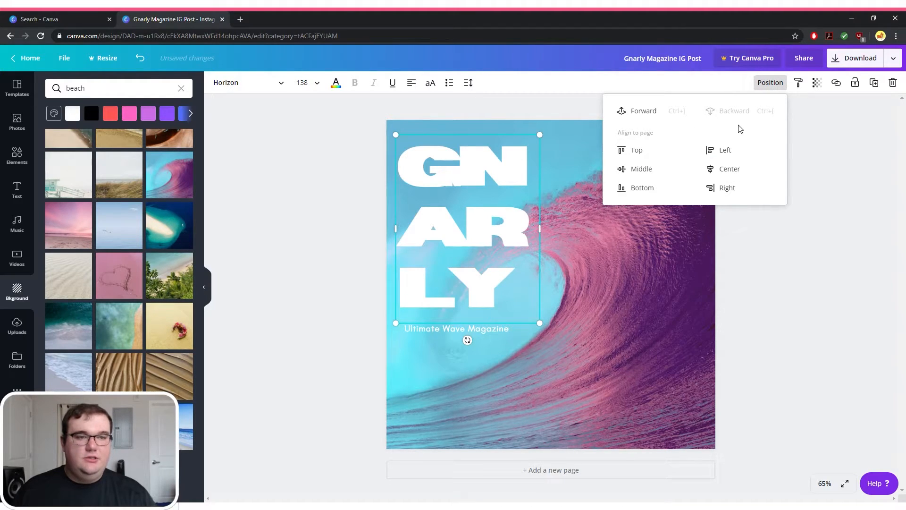
{"action": "left_click", "coordinate": [552, 84]}
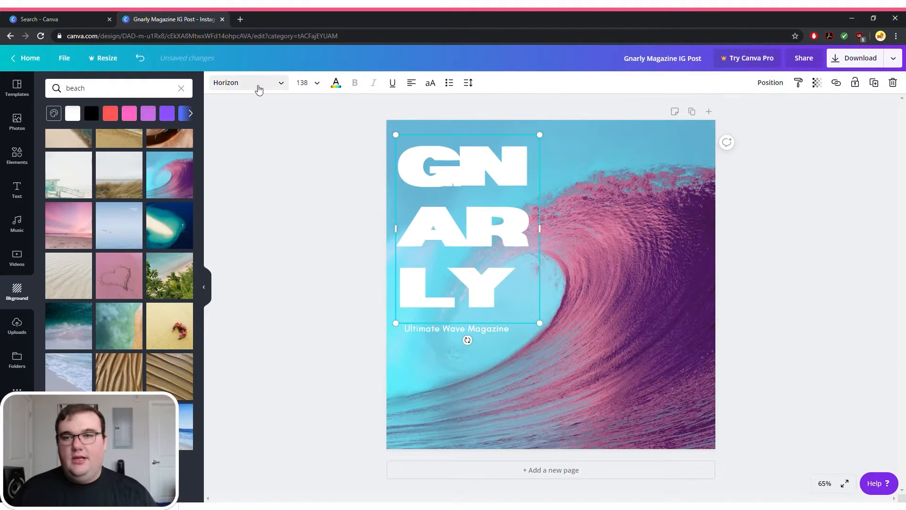
- Try the background photo's colours on the rear heading copy and settle on the muted plum
{"action": "left_click", "coordinate": [336, 84]}
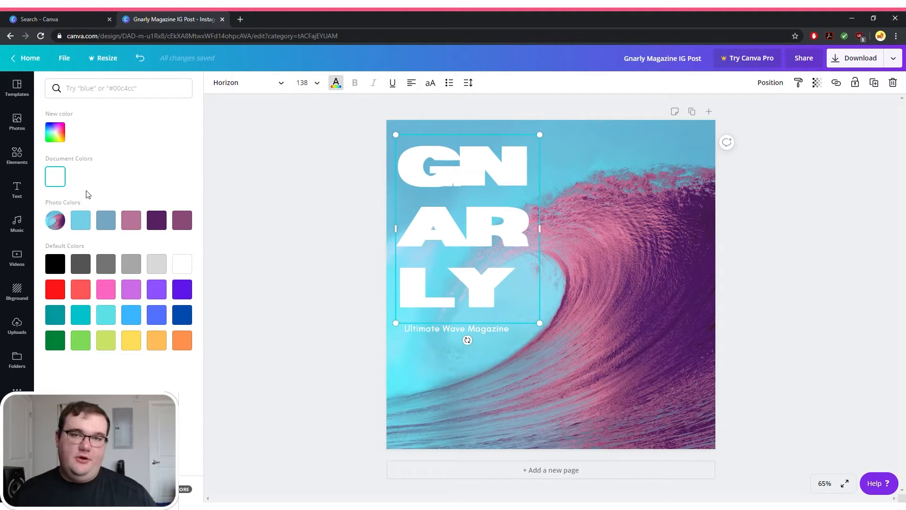
{"action": "left_click", "coordinate": [158, 265]}
{"action": "left_click", "coordinate": [135, 224]}
{"action": "left_click", "coordinate": [152, 225]}
{"action": "left_click", "coordinate": [177, 222]}
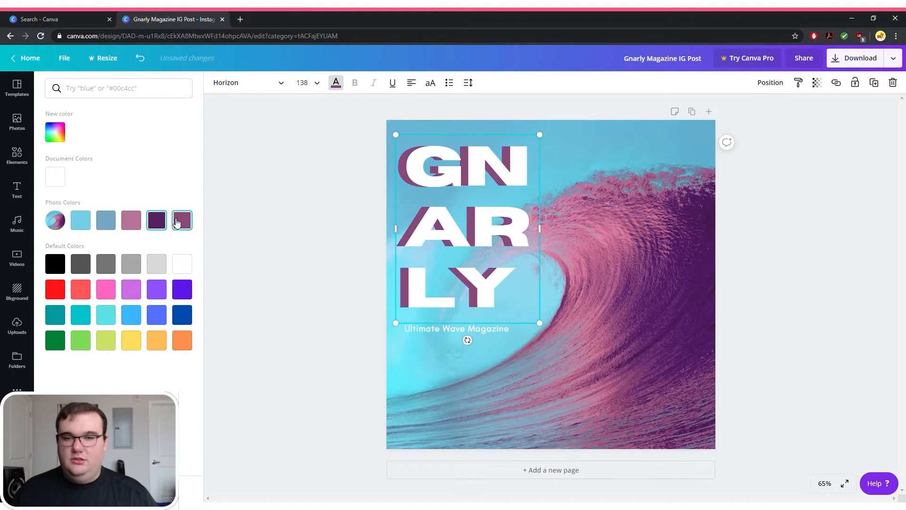
{"action": "left_click", "coordinate": [131, 224]}
{"action": "left_click", "coordinate": [184, 225]}
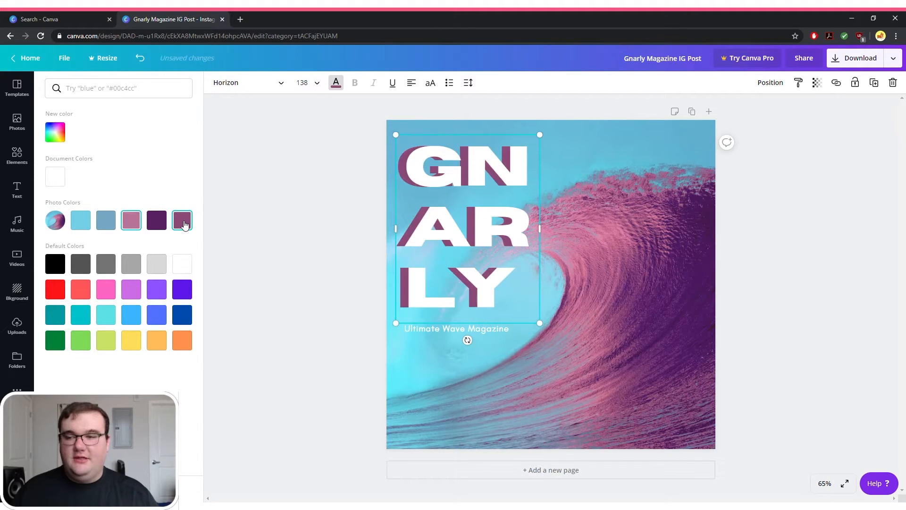
{"action": "left_click", "coordinate": [106, 223]}
{"action": "left_click", "coordinate": [81, 224]}
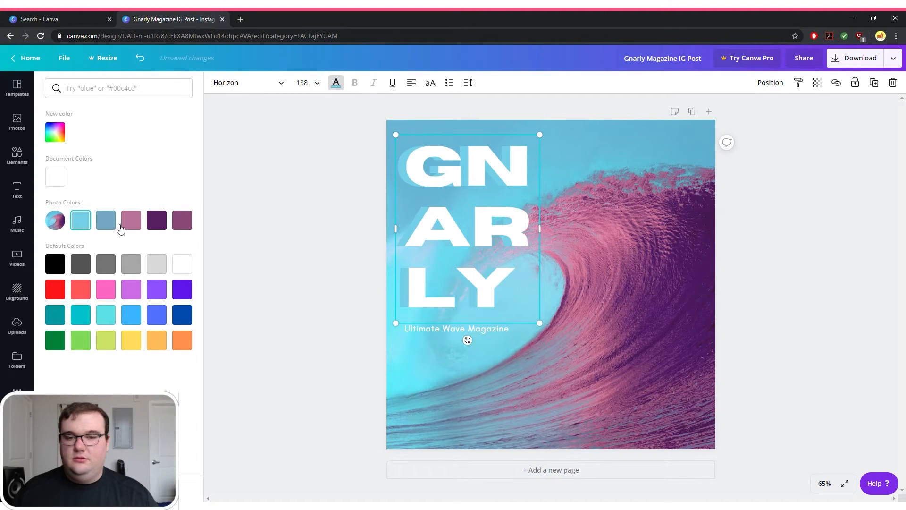
{"action": "left_click", "coordinate": [182, 221]}
- Nudge the plum heading copy right in small increments until only a thin shadow edge shows beside the white letters
{"action": "key", "text": "Right"}
{"action": "key", "text": "Right"}
{"action": "key", "text": "Right"}
{"action": "key", "text": "Right"}
{"action": "key", "text": "Right"}
{"action": "key", "text": "Right"}
{"action": "key", "text": "Right"}
{"action": "key", "text": "Right"}
{"action": "key", "text": "Right"}
{"action": "key", "text": "Right"}
{"action": "key", "text": "Right"}
{"action": "key", "text": "Right"}
{"action": "key", "text": "Right"}
{"action": "key", "text": "Right"}
{"action": "key", "text": "Right"}
{"action": "key", "text": "Right"}
{"action": "key", "text": "Right"}
{"action": "key", "text": "Right"}
{"action": "key", "text": "Right"}
{"action": "key", "text": "Right"}
{"action": "key", "text": "Right"}
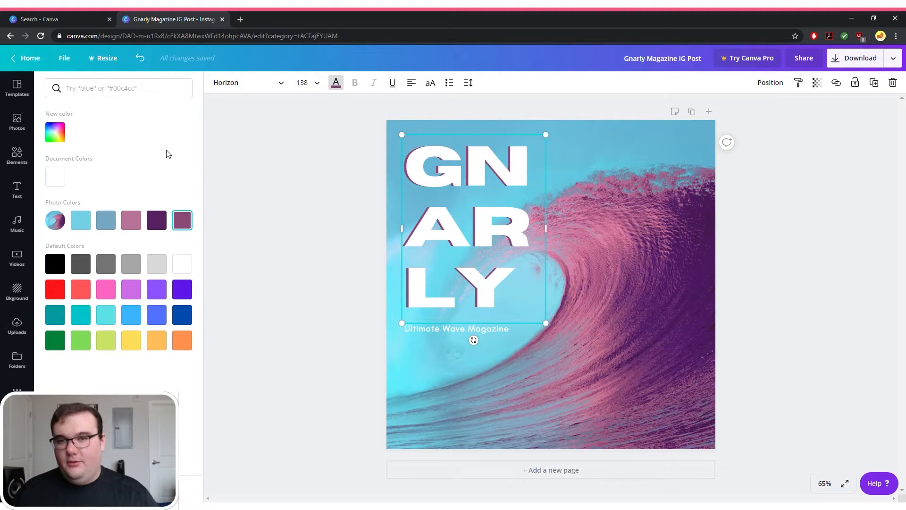
- Make the plum heading copy partly transparent for a faint shadow behind the white heading
{"action": "left_click", "coordinate": [817, 82]}
{"action": "left_click", "coordinate": [817, 83]}
{"action": "left_click", "coordinate": [817, 83]}
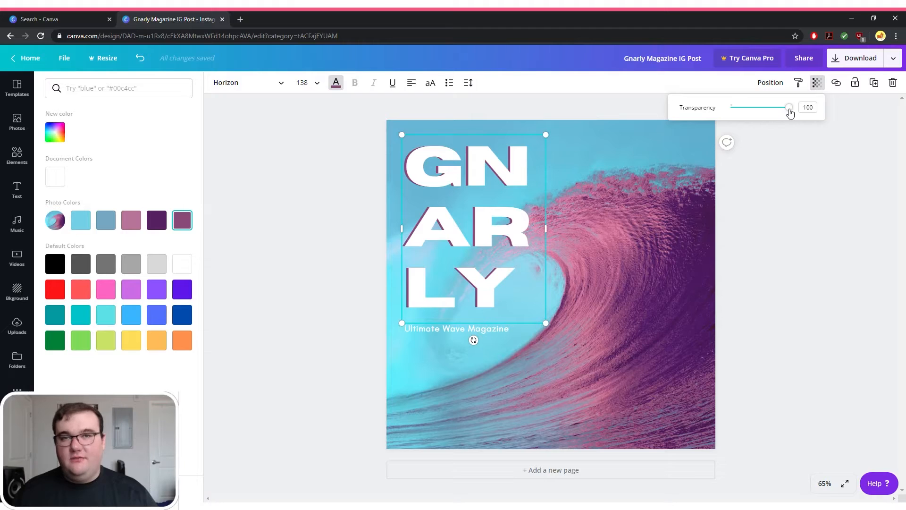
{"action": "left_click_drag", "start_coordinate": [790, 111], "coordinate": [751, 109]}
{"action": "left_click", "coordinate": [765, 179]}
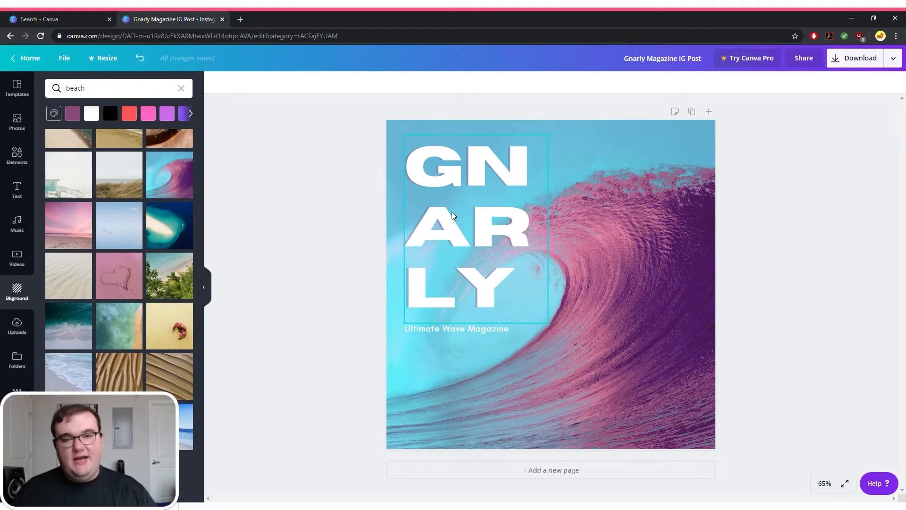
- Try the background photo's colours and white on the "Ultimate Wave Magazine" tagline, and settle on the muted plum
{"action": "left_click", "coordinate": [480, 329]}
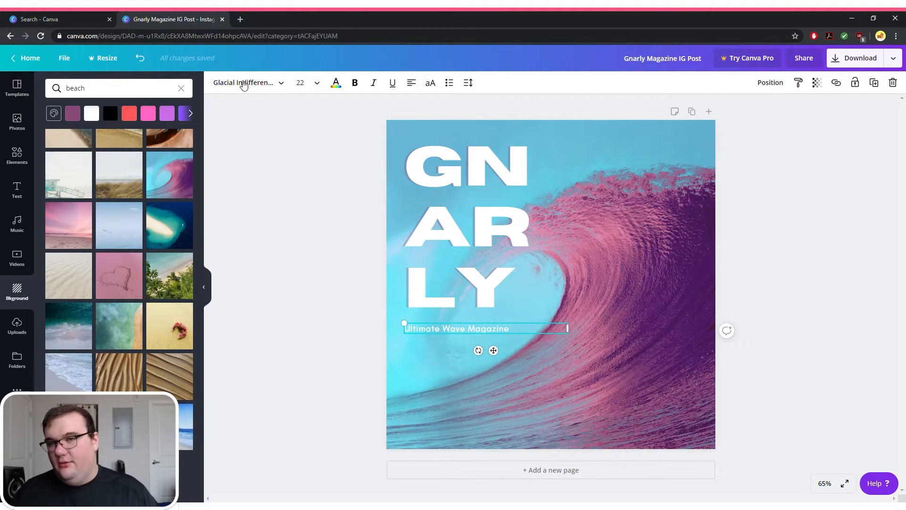
{"action": "left_click", "coordinate": [336, 84]}
{"action": "left_click", "coordinate": [81, 220]}
{"action": "left_click", "coordinate": [106, 220]}
{"action": "left_click", "coordinate": [131, 221]}
{"action": "left_click", "coordinate": [157, 222]}
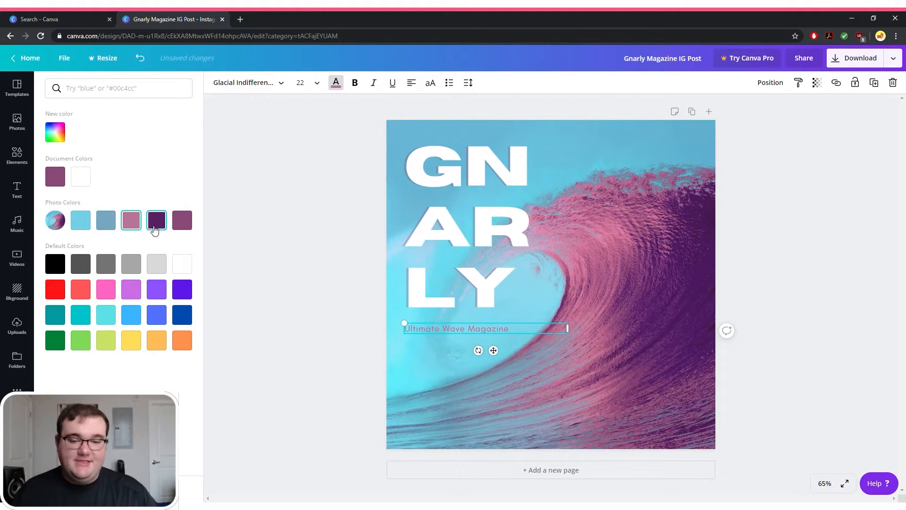
{"action": "left_click", "coordinate": [178, 222]}
{"action": "left_click", "coordinate": [81, 177]}
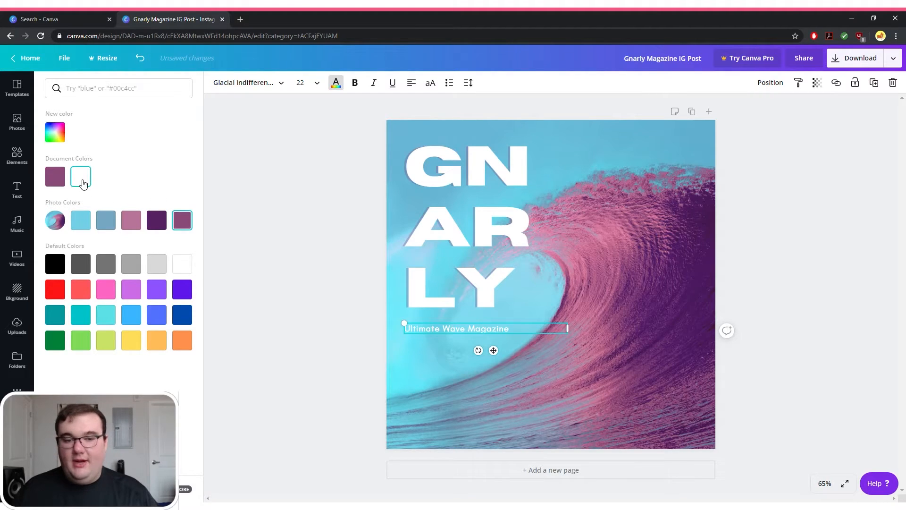
{"action": "left_click", "coordinate": [158, 224]}
{"action": "left_click", "coordinate": [184, 224]}
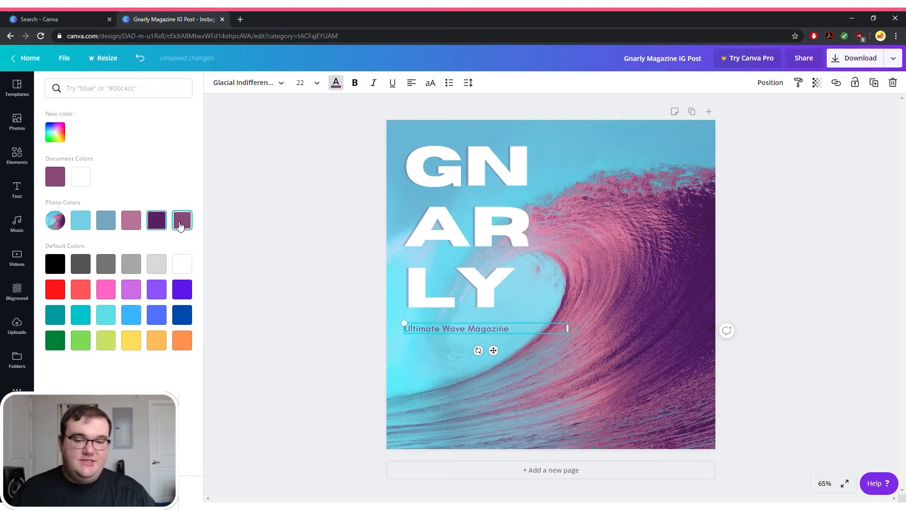
{"action": "left_click", "coordinate": [189, 227]}
{"action": "left_click", "coordinate": [298, 203]}
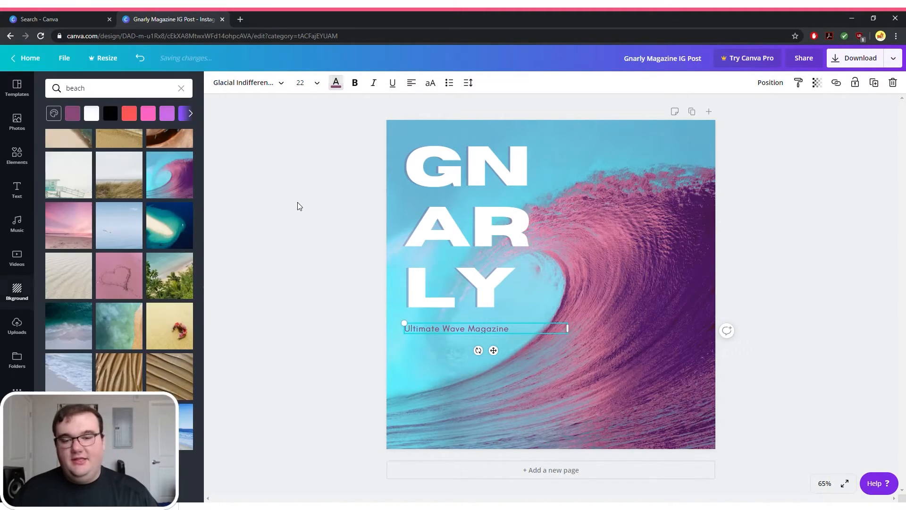
{"action": "left_click", "coordinate": [313, 290]}
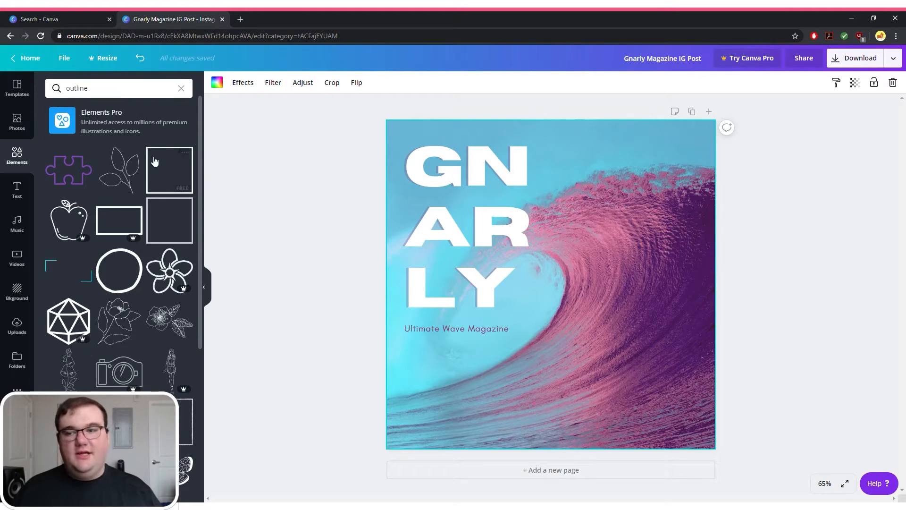
- Search the elements for "outline" and try the thick white square frame over the heading
{"action": "left_click", "coordinate": [23, 163]}
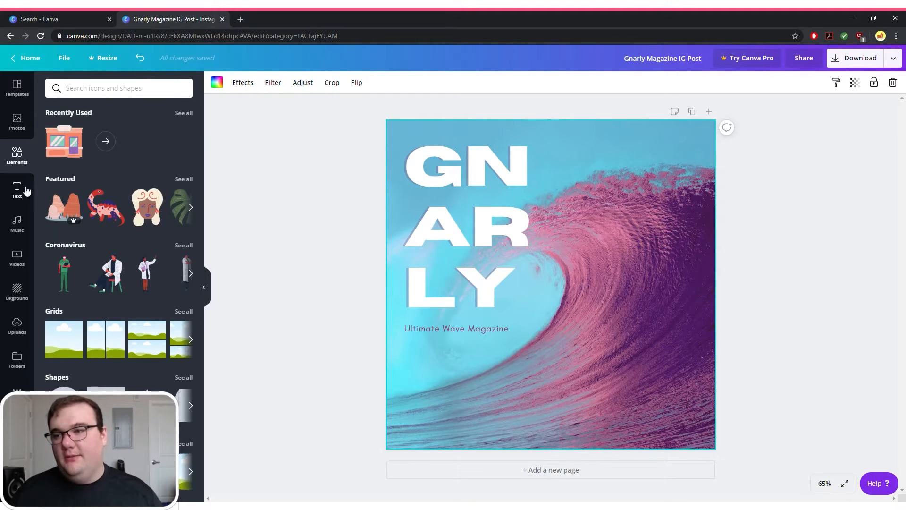
{"action": "left_click", "coordinate": [122, 90]}
{"action": "type", "text": "o"}
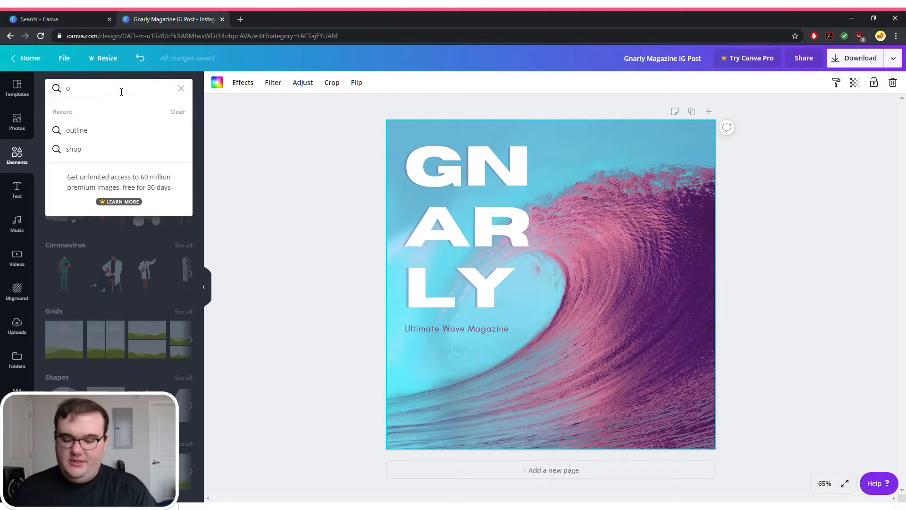
{"action": "type", "text": "utline"}
{"action": "key", "text": "Return"}
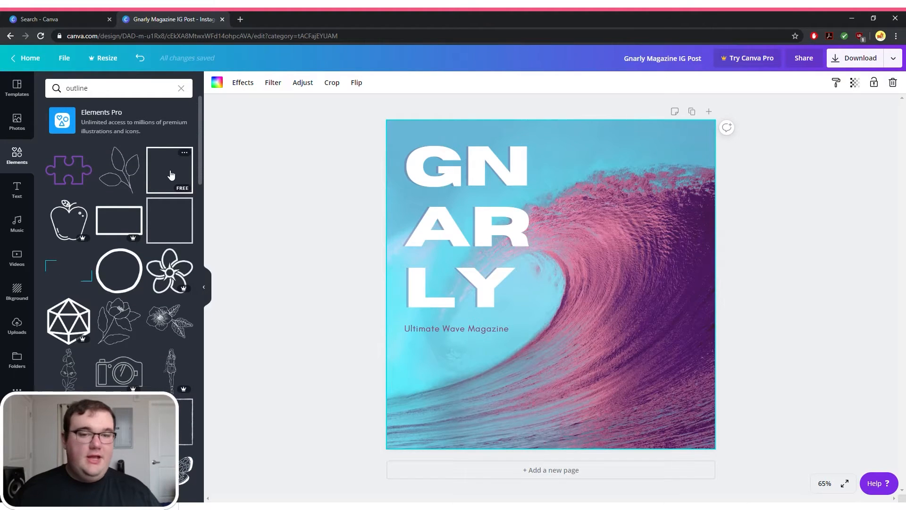
{"action": "left_click_drag", "start_coordinate": [163, 170], "coordinate": [488, 211]}
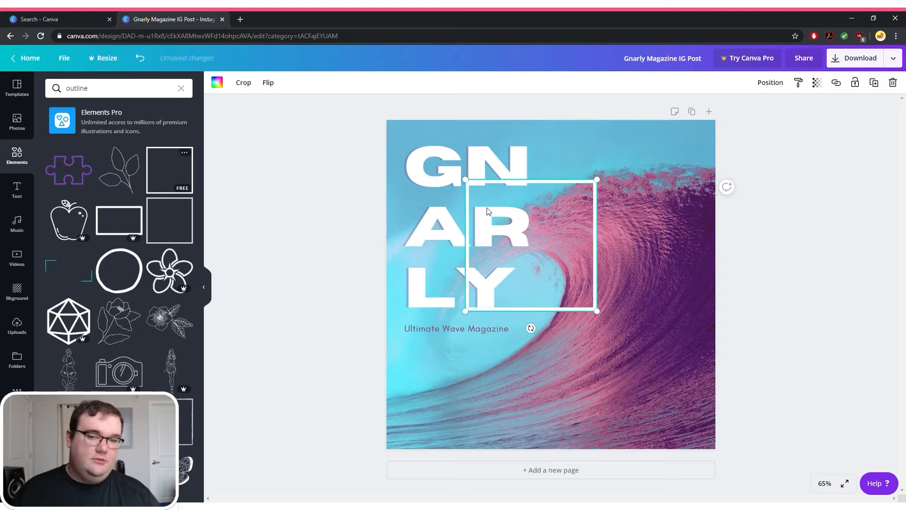
{"action": "key", "text": "Delete"}
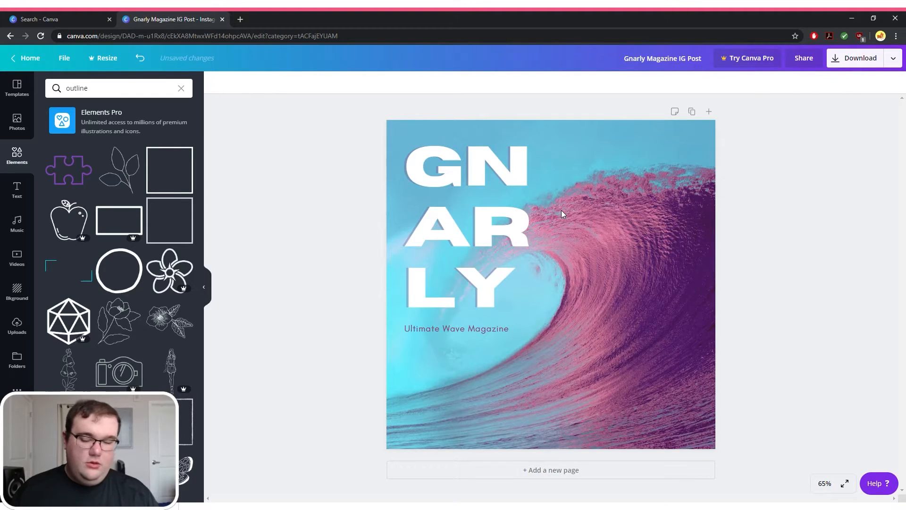
- Try the thick white square outline as a border stretched to the page edges, and remove it
{"action": "left_click", "coordinate": [177, 180]}
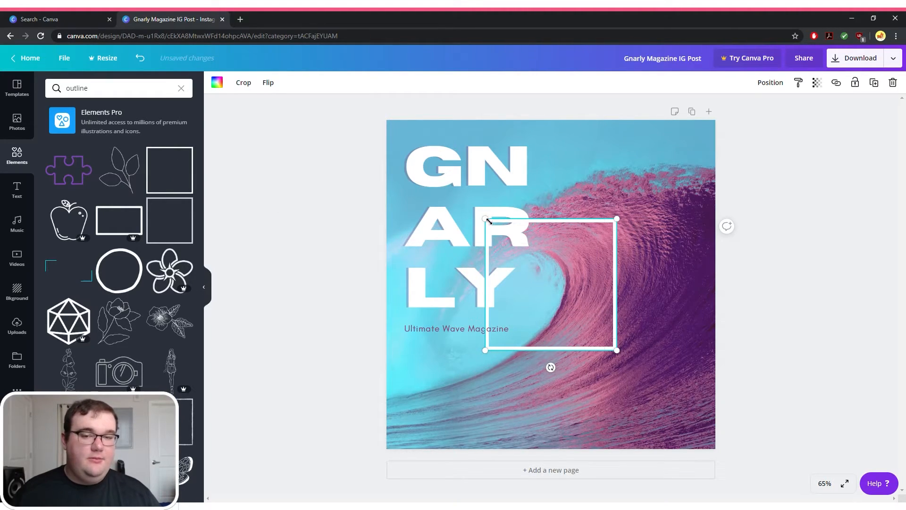
{"action": "left_click_drag", "start_coordinate": [487, 219], "coordinate": [388, 126]}
{"action": "left_click_drag", "start_coordinate": [620, 352], "coordinate": [716, 449]}
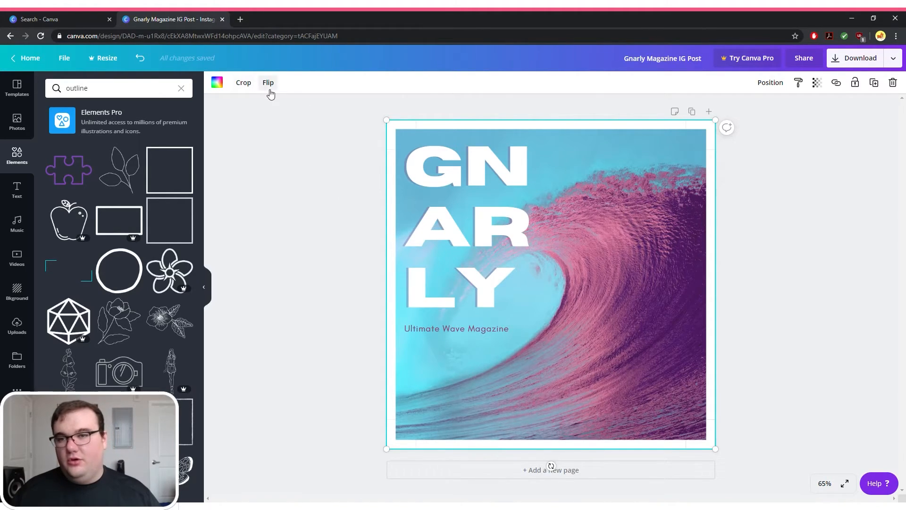
{"action": "left_click", "coordinate": [217, 85]}
{"action": "left_click", "coordinate": [218, 85]}
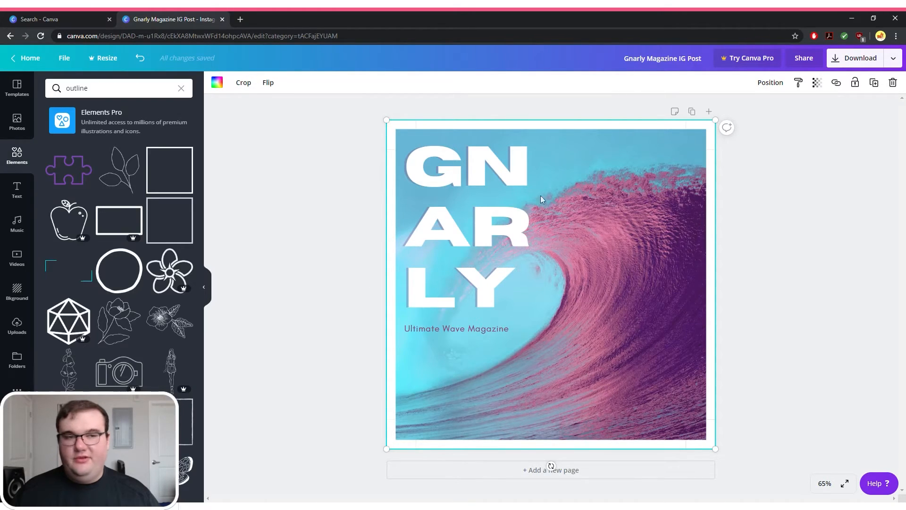
{"action": "left_click", "coordinate": [793, 133]}
- Try the thinner square outline as a plum page border, lowering its transparency value to 38 and further
{"action": "left_click_drag", "start_coordinate": [158, 217], "coordinate": [175, 226]}
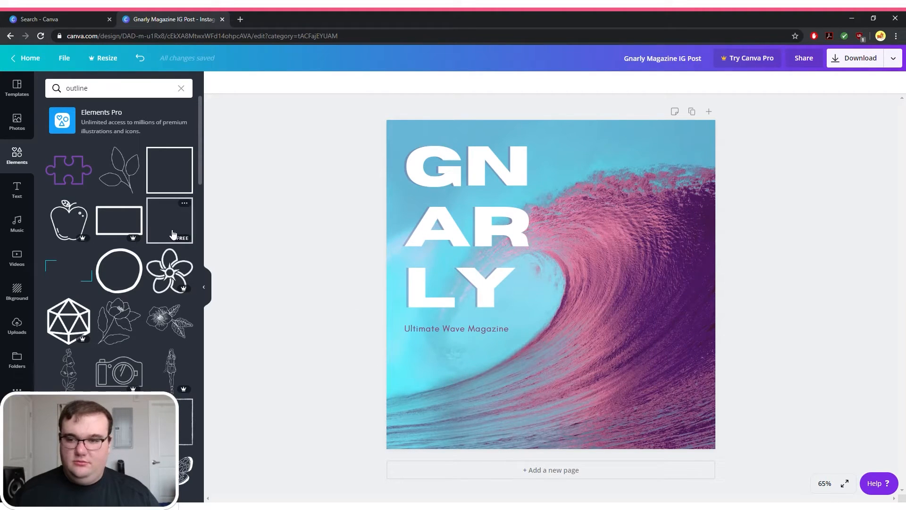
{"action": "left_click", "coordinate": [174, 233]}
{"action": "left_click_drag", "start_coordinate": [463, 194], "coordinate": [387, 120]}
{"action": "left_click_drag", "start_coordinate": [642, 374], "coordinate": [716, 449]}
{"action": "left_click", "coordinate": [817, 83]}
{"action": "left_click", "coordinate": [753, 108]}
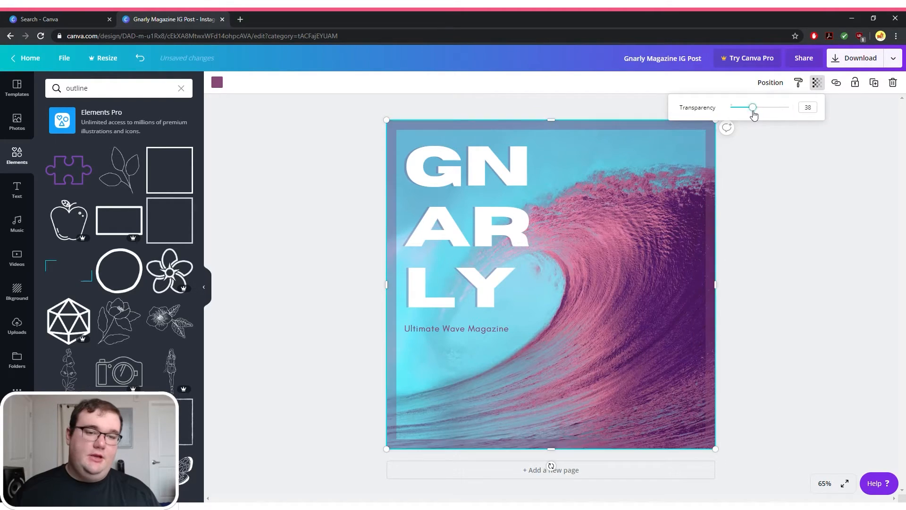
{"action": "left_click_drag", "start_coordinate": [753, 112], "coordinate": [733, 115]}
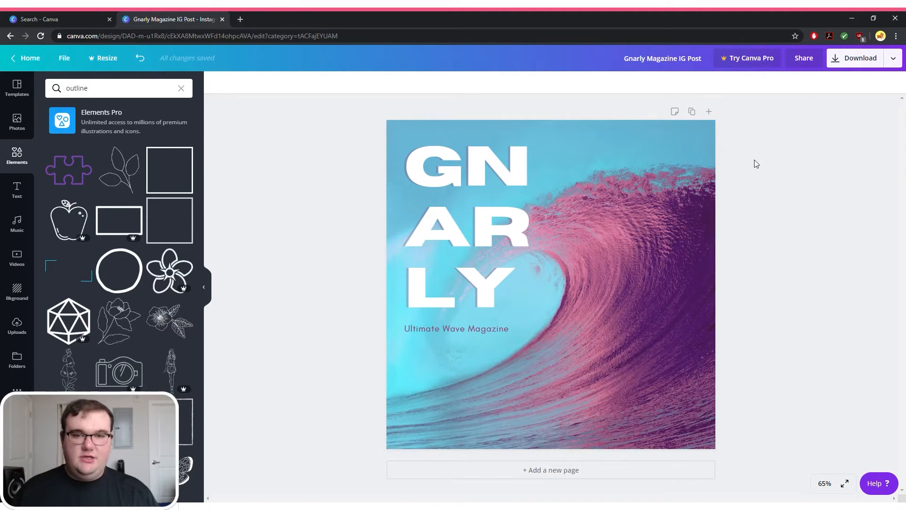
- Try the Sliced, Minced and Torn variants of the Slice effect on the wave background photo
{"action": "left_click", "coordinate": [644, 209]}
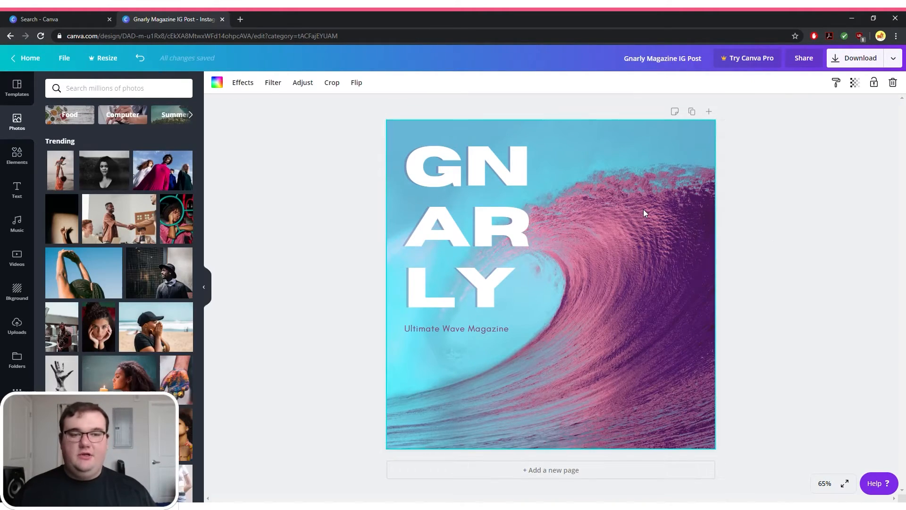
{"action": "left_click", "coordinate": [275, 84]}
{"action": "left_click", "coordinate": [255, 85]}
{"action": "left_click", "coordinate": [304, 85]}
{"action": "left_click", "coordinate": [255, 85]}
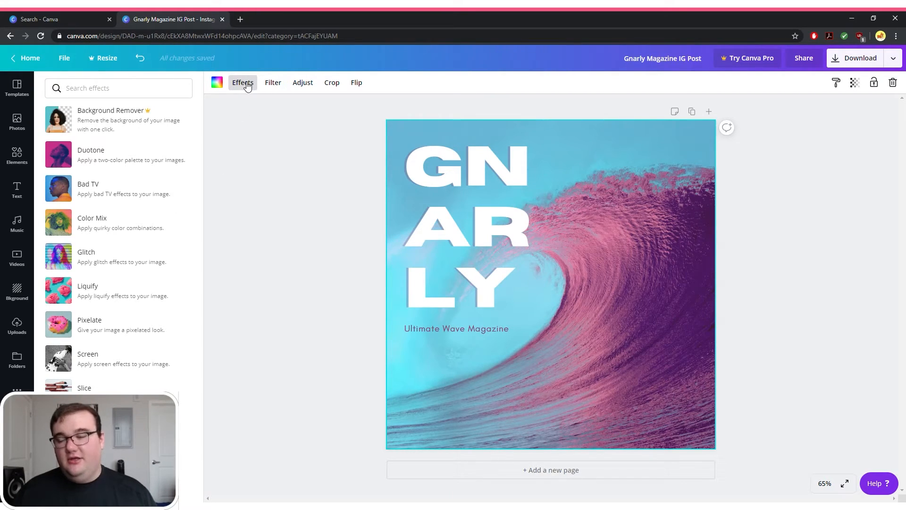
{"action": "left_click", "coordinate": [106, 390]}
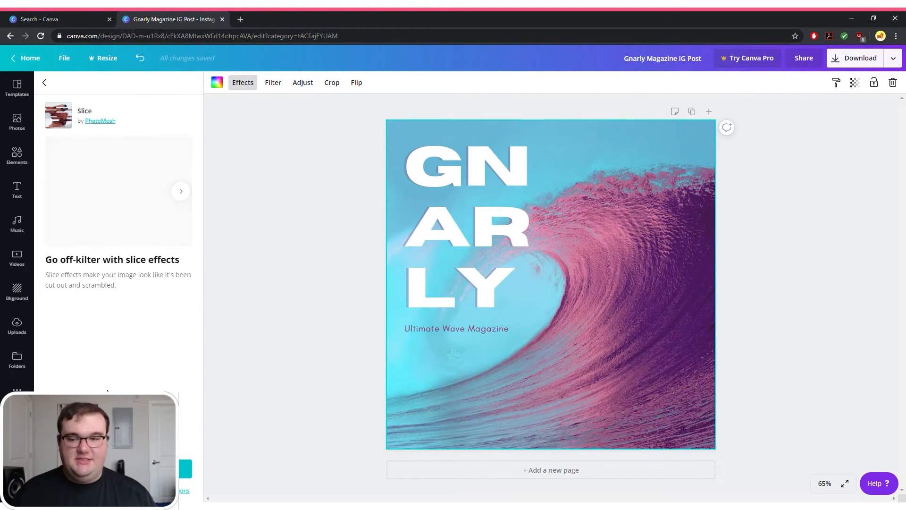
{"action": "left_click", "coordinate": [97, 176]}
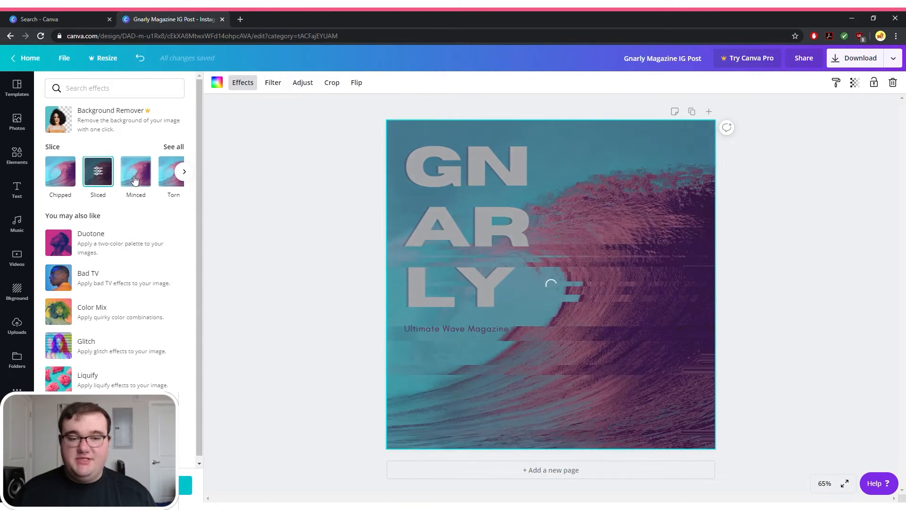
{"action": "left_click", "coordinate": [138, 180]}
{"action": "left_click", "coordinate": [174, 178]}
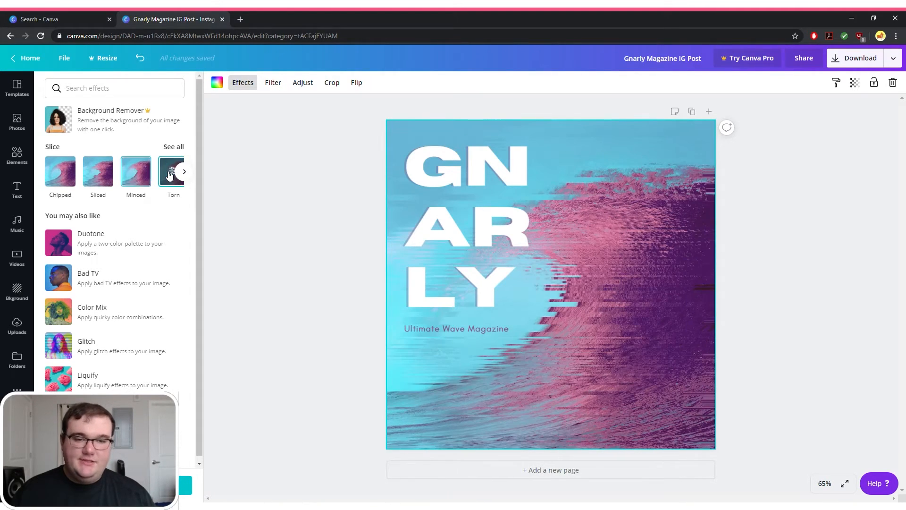
- Try the Torn effect with position 1 and 8 slices, and cancel the effect on the wave photo
{"action": "left_click", "coordinate": [171, 173]}
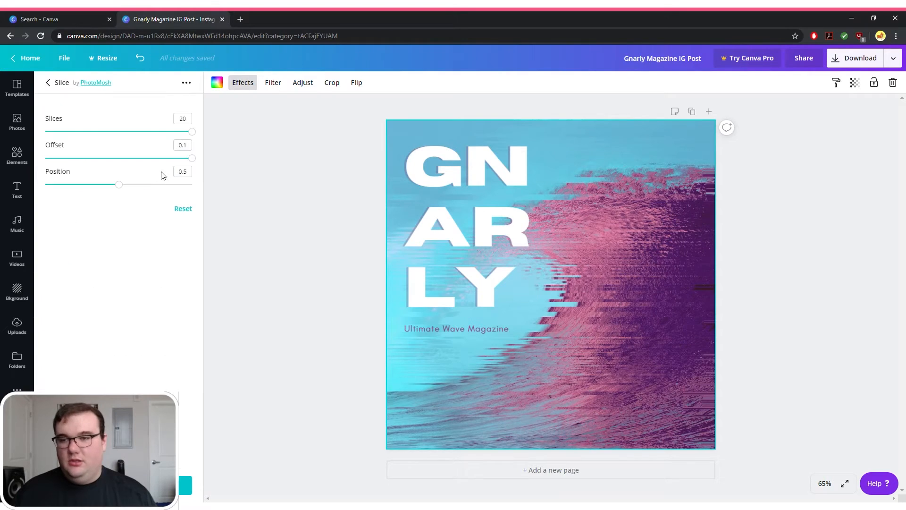
{"action": "left_click_drag", "start_coordinate": [177, 195], "coordinate": [198, 196]}
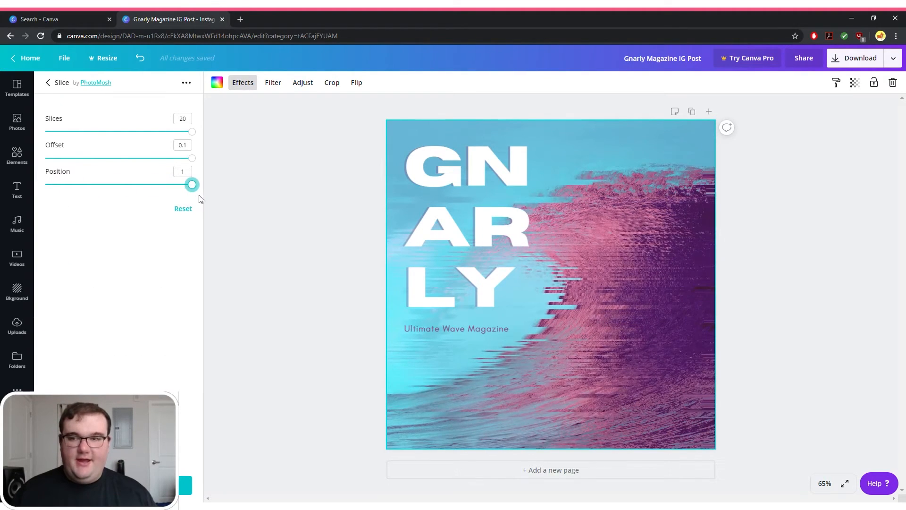
{"action": "left_click_drag", "start_coordinate": [194, 147], "coordinate": [98, 151]}
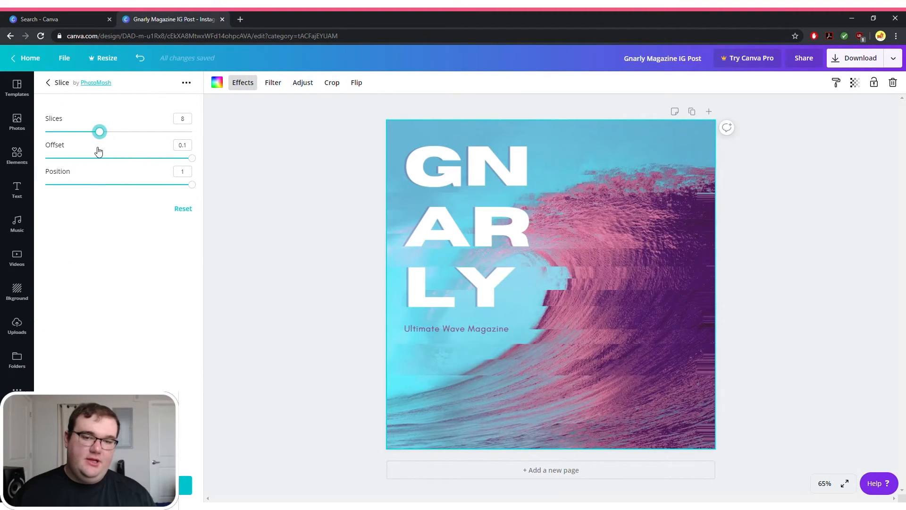
{"action": "left_click", "coordinate": [46, 87]}
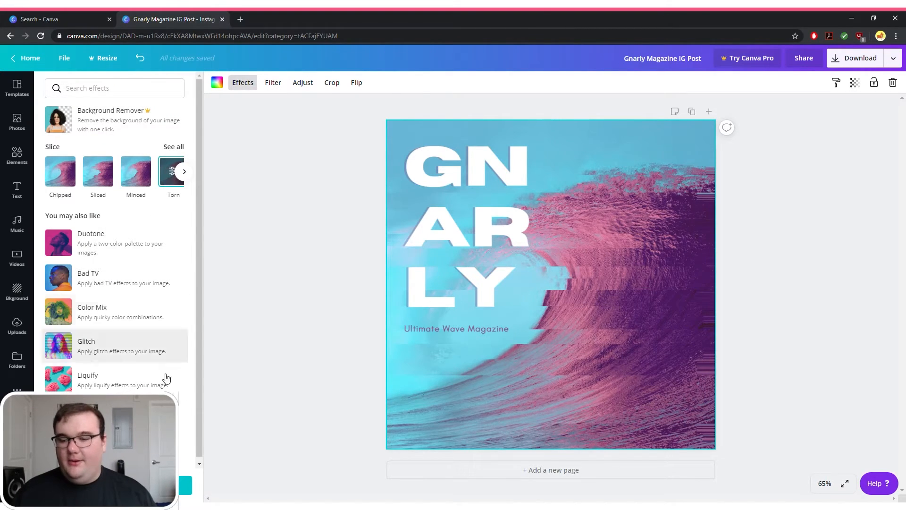
{"action": "left_click", "coordinate": [81, 485]}
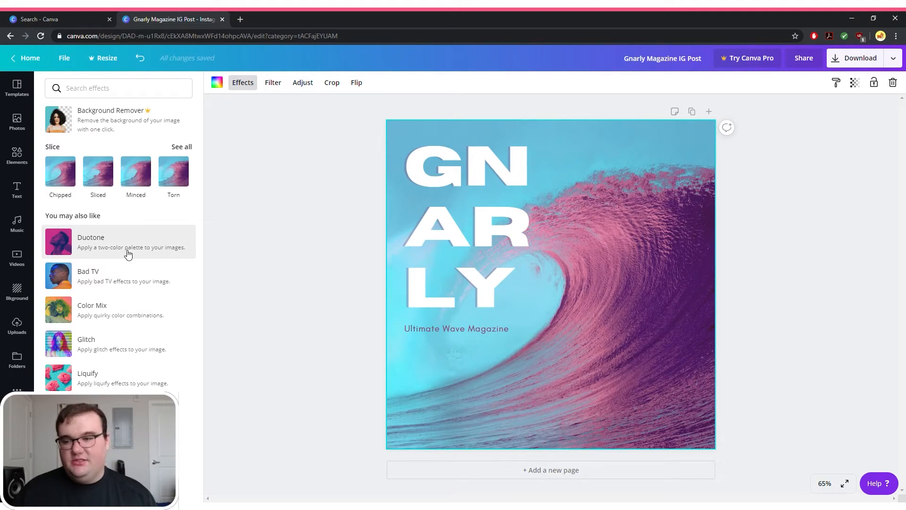
{"action": "left_click", "coordinate": [317, 241]}
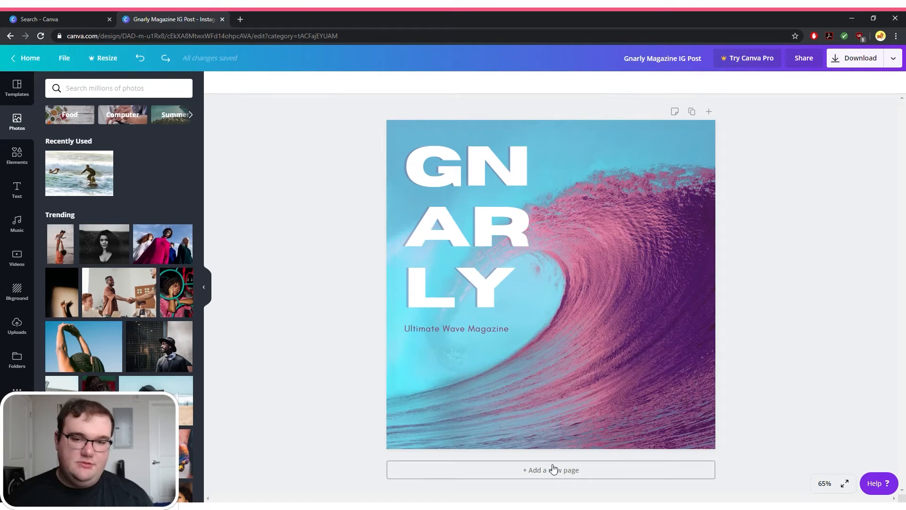
- Add a second page to the design and browse the Instagram post templates for it
{"action": "left_click", "coordinate": [516, 476]}
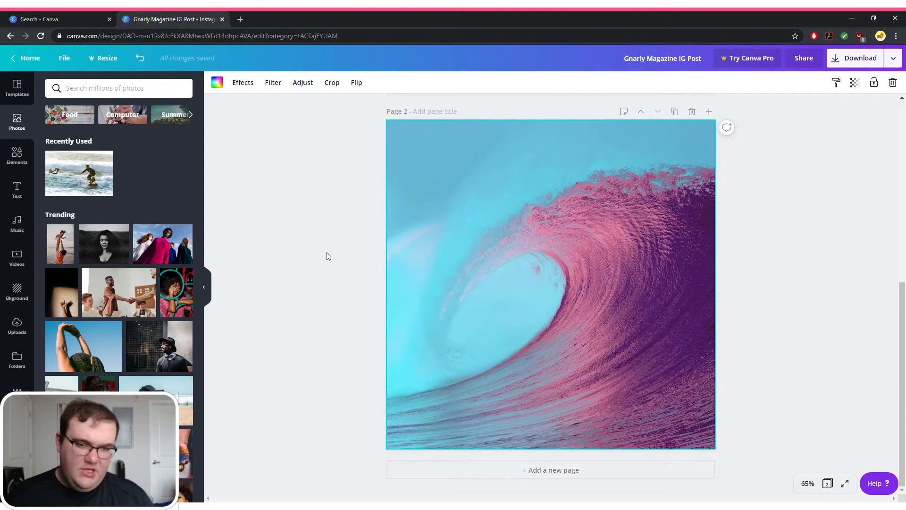
{"action": "scroll", "coordinate": [329, 256], "scroll_direction": "up", "scroll_amount": 5}
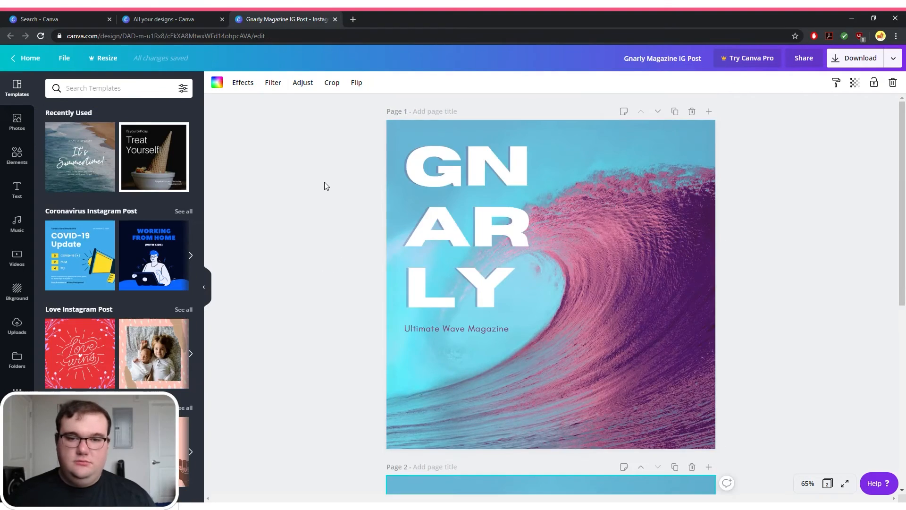
{"action": "scroll", "coordinate": [326, 183], "scroll_direction": "down", "scroll_amount": 3}
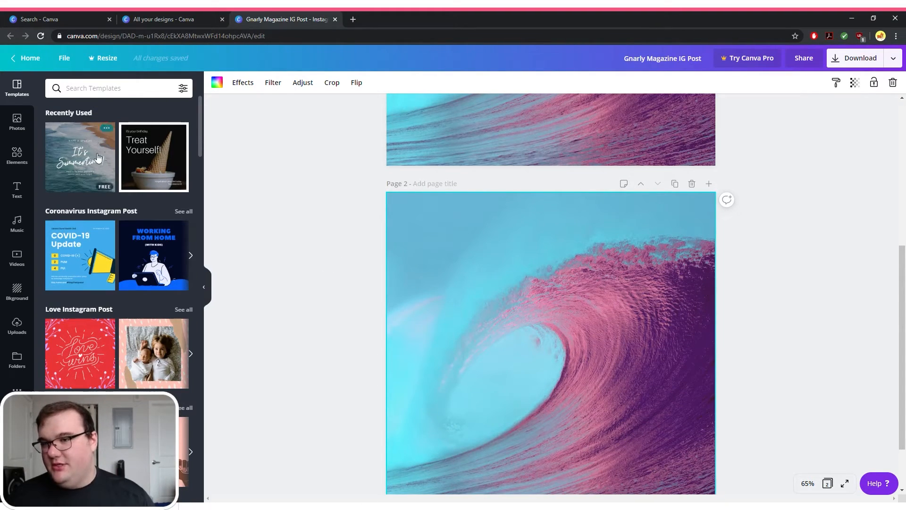
{"action": "scroll", "coordinate": [137, 243], "scroll_direction": "down", "scroll_amount": 1}
{"action": "scroll", "coordinate": [137, 243], "scroll_direction": "down", "scroll_amount": 12}
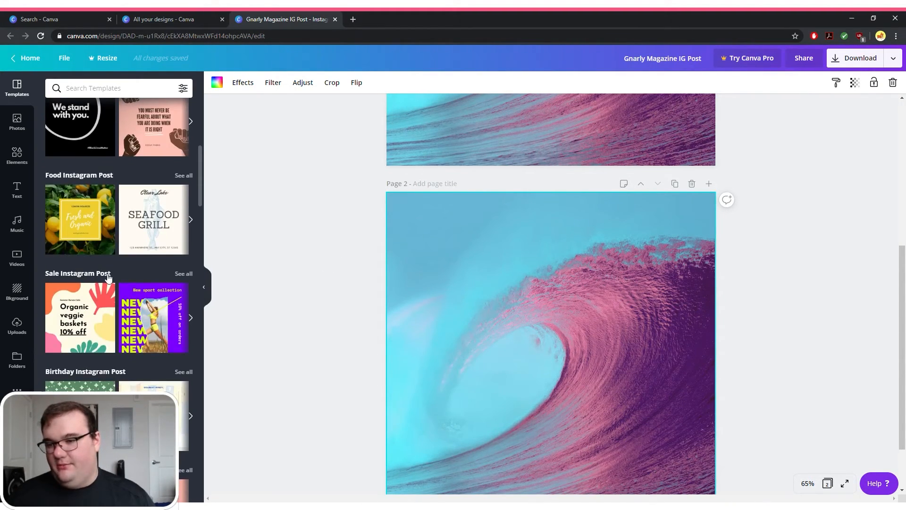
{"action": "scroll", "coordinate": [100, 236], "scroll_direction": "down", "scroll_amount": 5}
{"action": "scroll", "coordinate": [105, 189], "scroll_direction": "up", "scroll_amount": 8}
- Search the templates for "flower" and apply the "Say it with flowers" template to page 2
{"action": "left_click", "coordinate": [125, 89]}
{"action": "type", "text": "flower"}
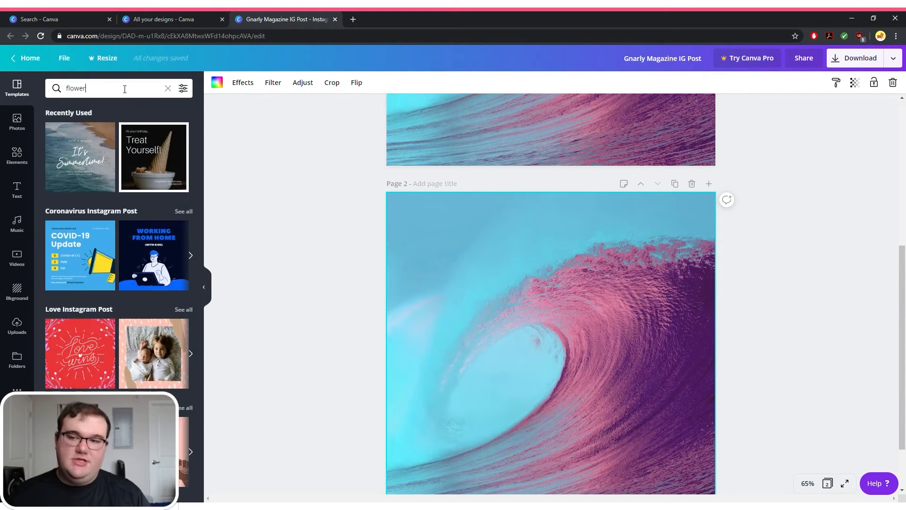
{"action": "key", "text": "Return"}
{"action": "scroll", "coordinate": [147, 171], "scroll_direction": "down", "scroll_amount": 5}
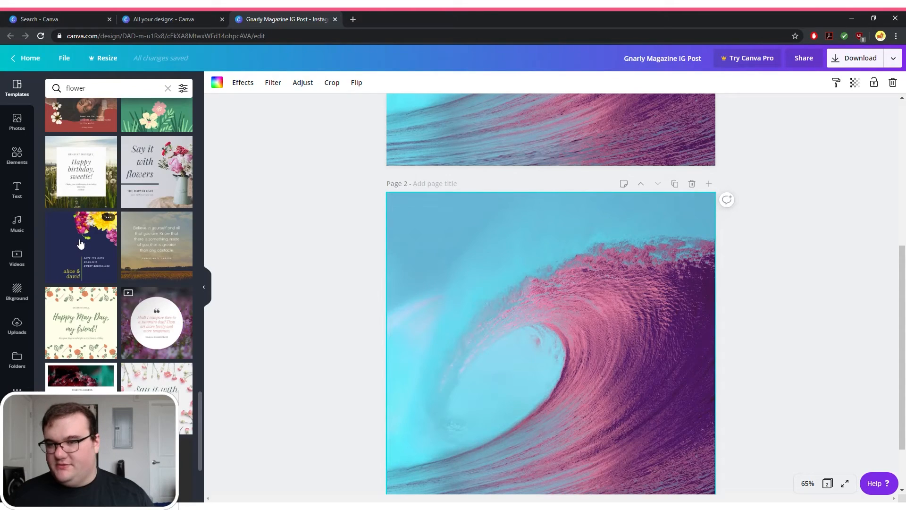
{"action": "left_click", "coordinate": [150, 173]}
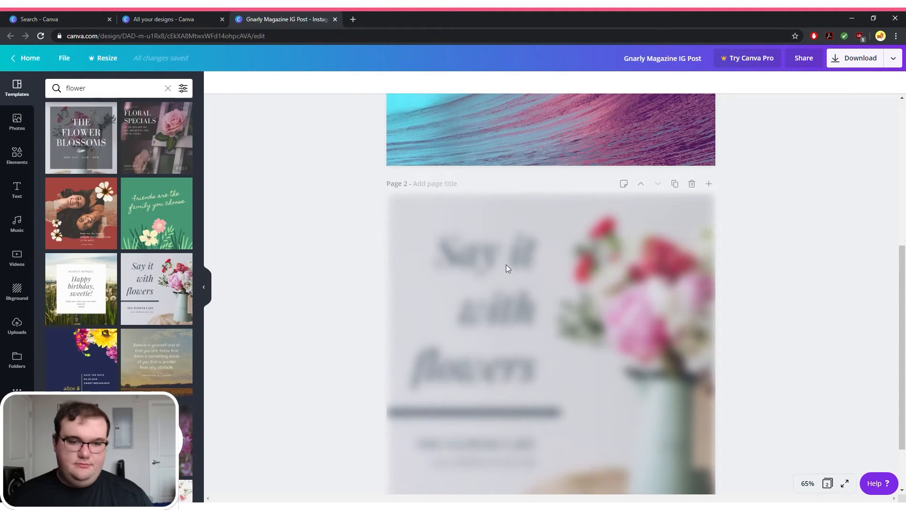
- Change the page 2 heading to "Fresh like Flowers", widen its text box to fit three lines, and shift it slightly left
{"action": "left_click", "coordinate": [485, 194]}
{"action": "left_click", "coordinate": [496, 233]}
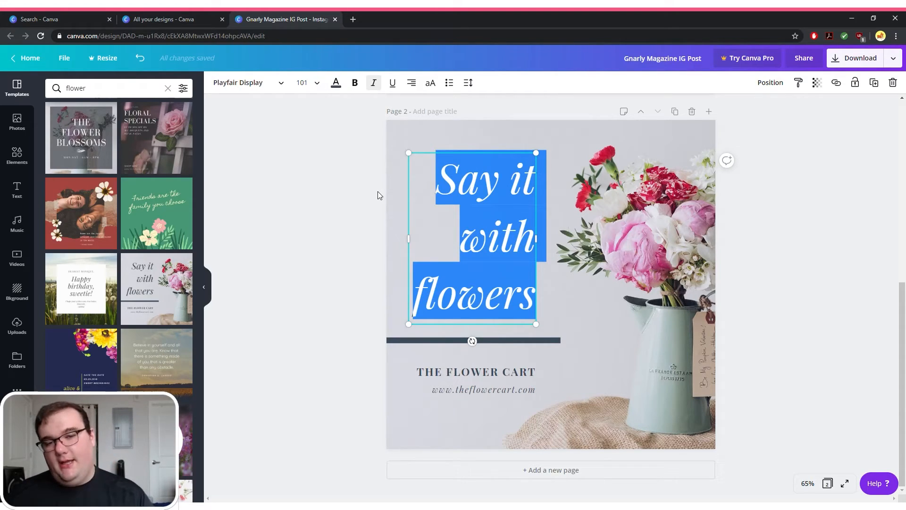
{"action": "type", "text": "Fresh like Flowers"}
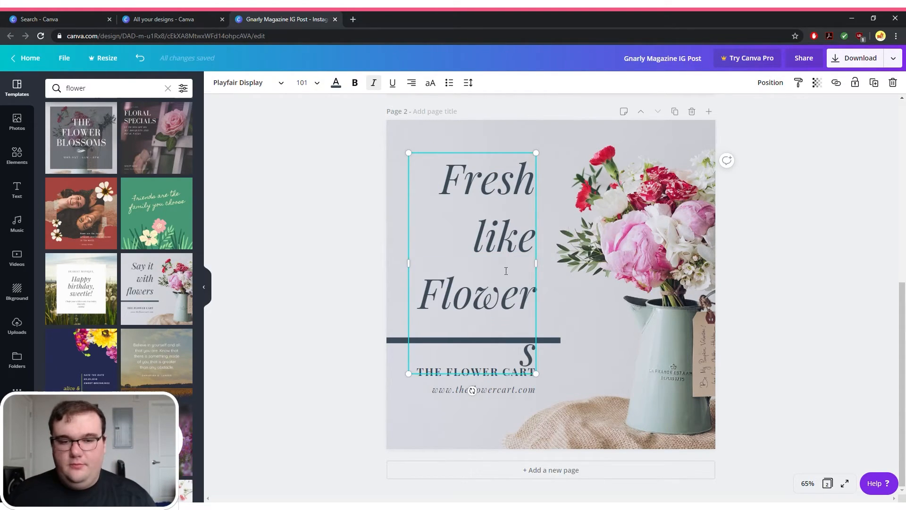
{"action": "left_click_drag", "start_coordinate": [538, 262], "coordinate": [550, 279]}
{"action": "left_click", "coordinate": [511, 204]}
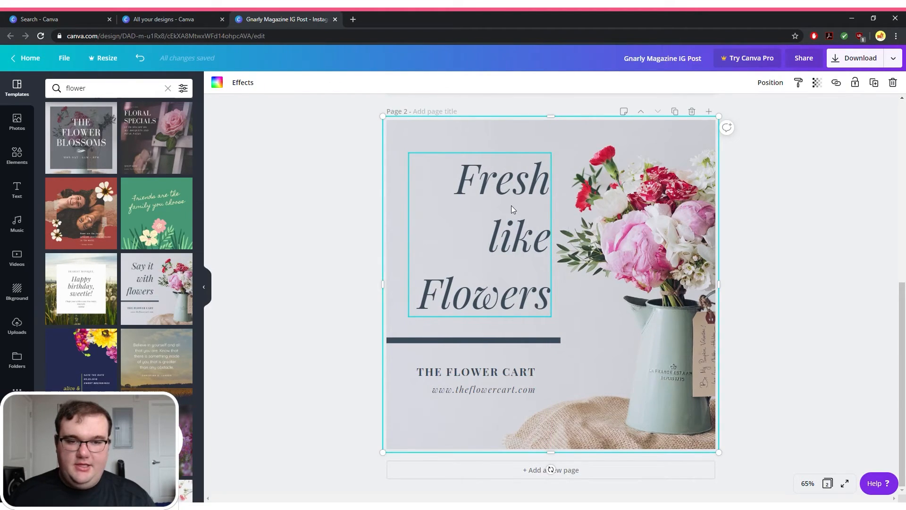
{"action": "left_click_drag", "start_coordinate": [511, 189], "coordinate": [496, 182]}
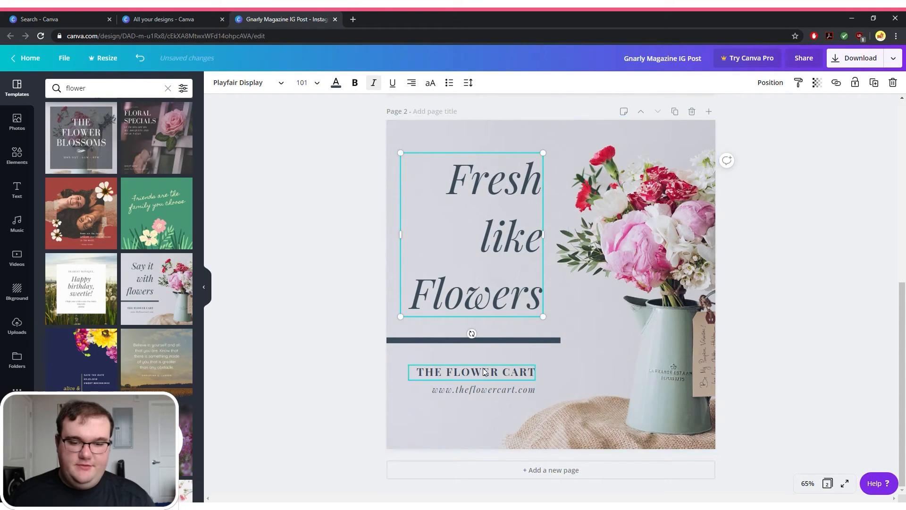
- Replace the "The Flower Cart" line beneath the divider with "BIG BOQUETS"
{"action": "left_click", "coordinate": [497, 373]}
{"action": "key", "text": "ctrl+a"}
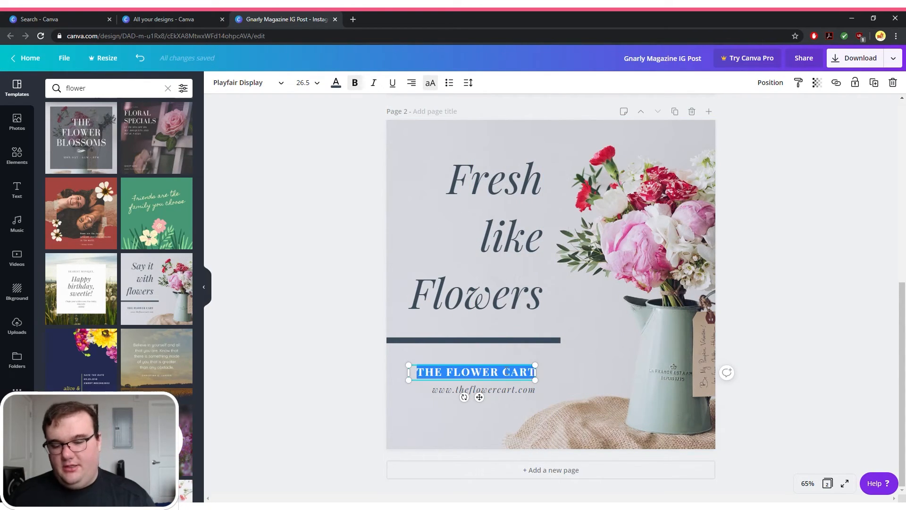
{"action": "type", "text": "BIG BOQUETS"}
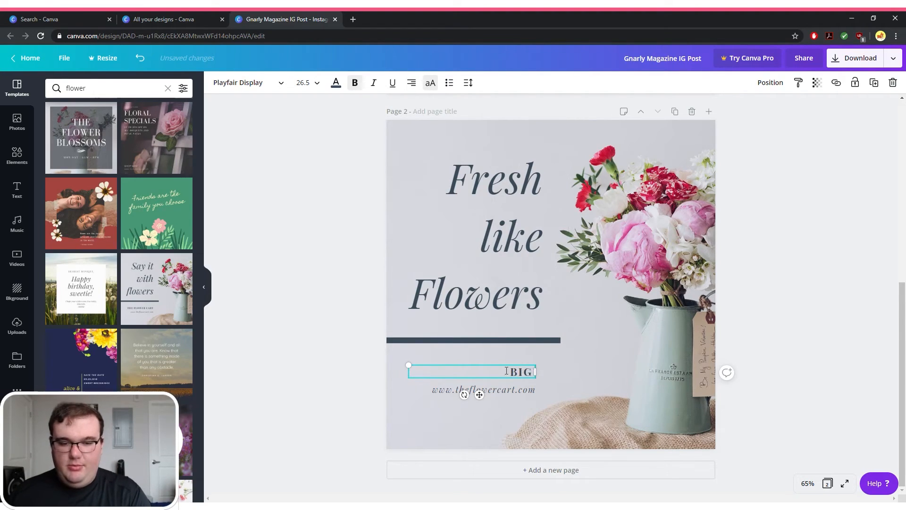
{"action": "left_click", "coordinate": [517, 389]}
{"action": "mouse_move", "coordinate": [514, 390]}
{"action": "left_mouse_down"}
{"action": "mouse_move", "coordinate": [483, 387]}
{"action": "mouse_move", "coordinate": [516, 392]}
{"action": "left_mouse_up"}
{"action": "left_click", "coordinate": [484, 387]}
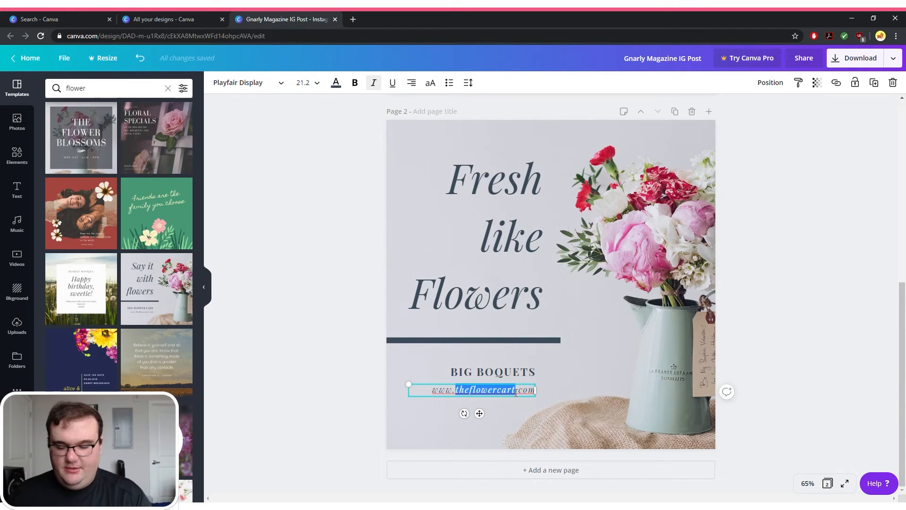
{"action": "type", "text": "bigboquets"}
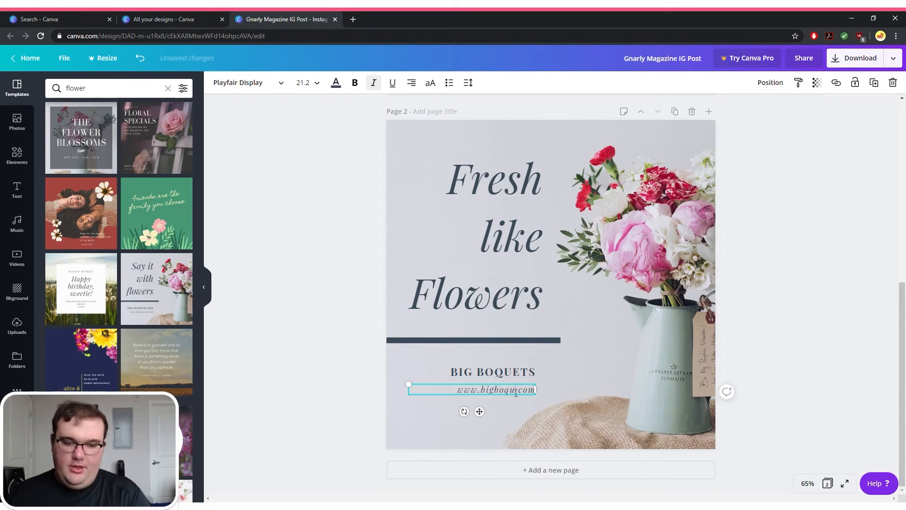
- Enlarge the flower photo behind the page 2 text so the bouquet is cropped closer and overlaps the heading
{"action": "left_click", "coordinate": [659, 209]}
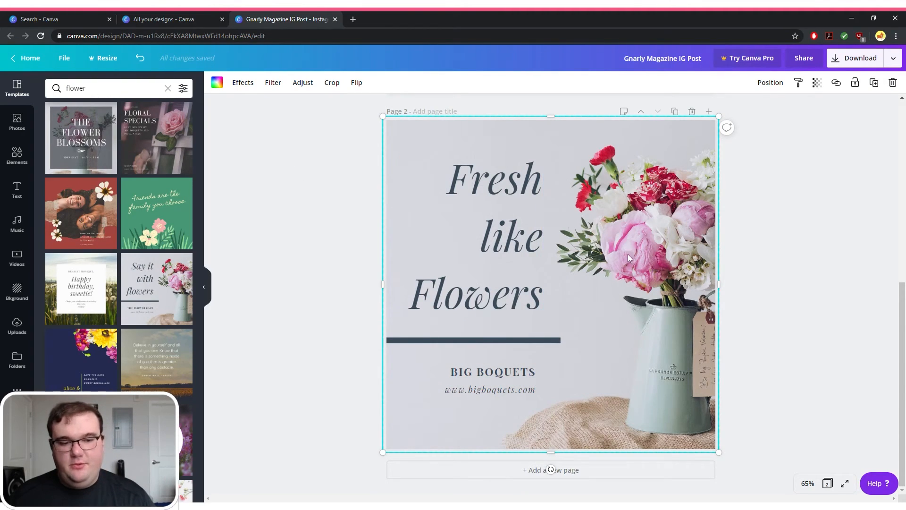
{"action": "left_click_drag", "start_coordinate": [720, 284], "coordinate": [793, 283]}
- Set the "Fresh like Flowers" heading to size 80 and change its text colour to black
{"action": "left_click", "coordinate": [503, 232]}
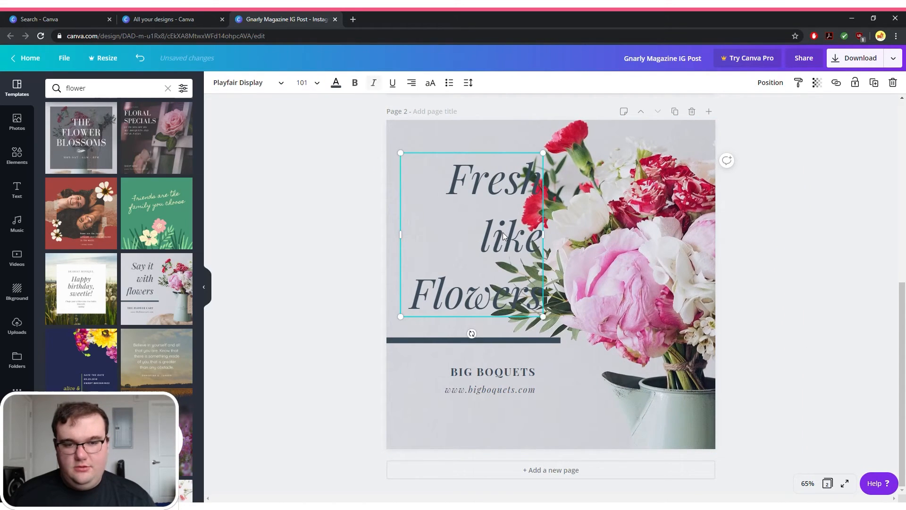
{"action": "left_click", "coordinate": [336, 85]}
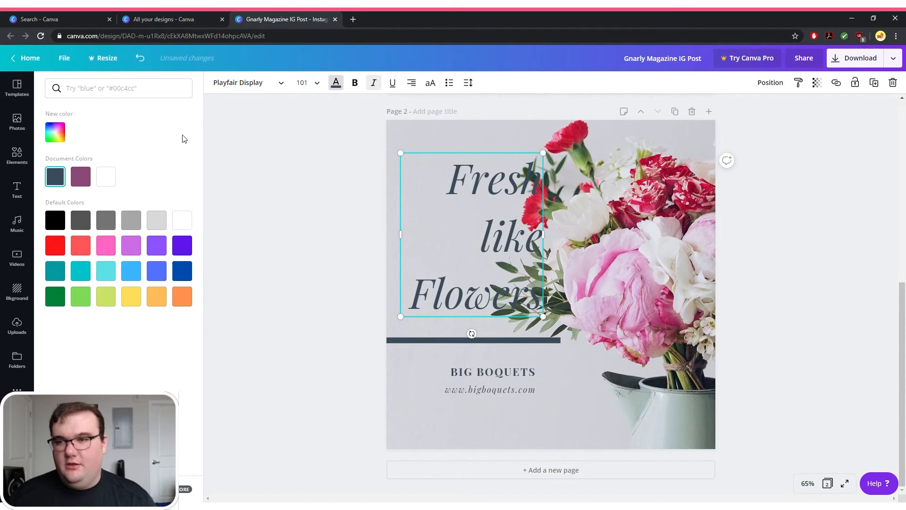
{"action": "left_click", "coordinate": [106, 177]}
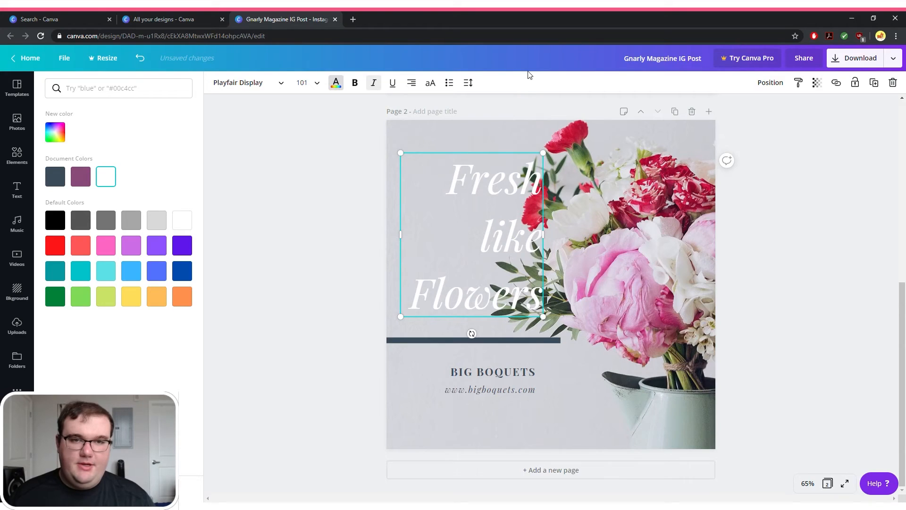
{"action": "key", "text": "ctrl+z"}
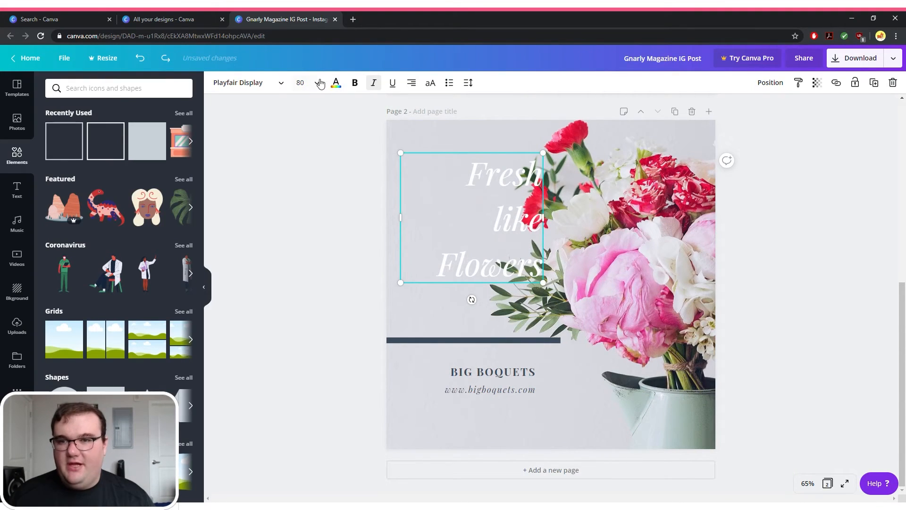
{"action": "left_click", "coordinate": [336, 83]}
{"action": "left_click", "coordinate": [54, 220]}
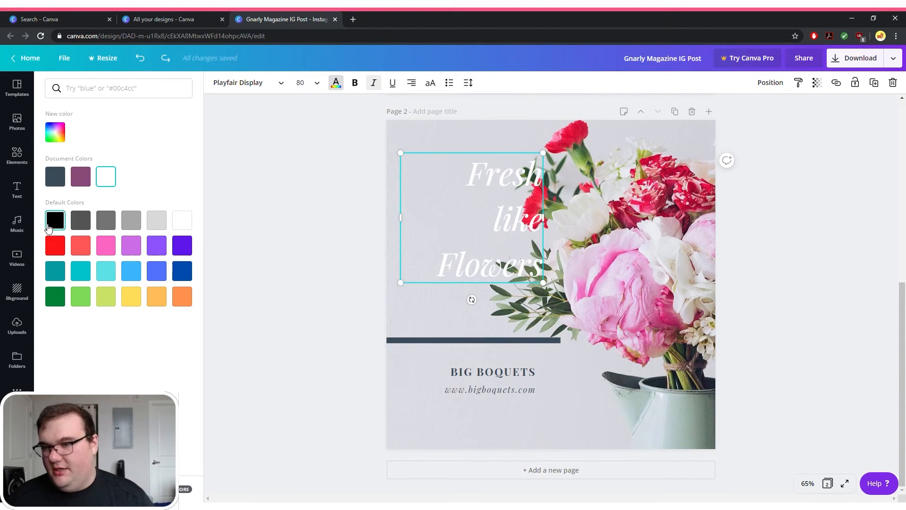
{"action": "left_click", "coordinate": [337, 85]}
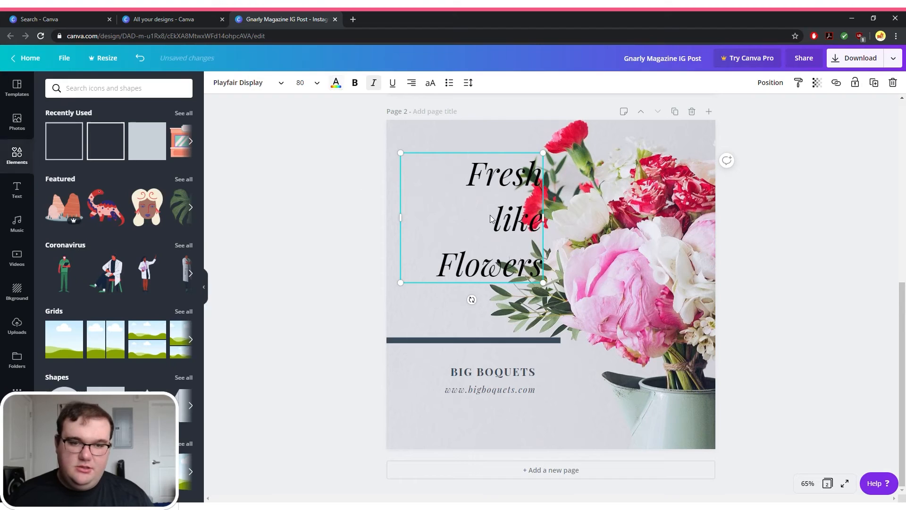
- Make the whole "Fresh like Flowers" heading bold italic and underline only the word "Flowers"
{"action": "left_click", "coordinate": [355, 83]}
{"action": "left_click", "coordinate": [375, 83]}
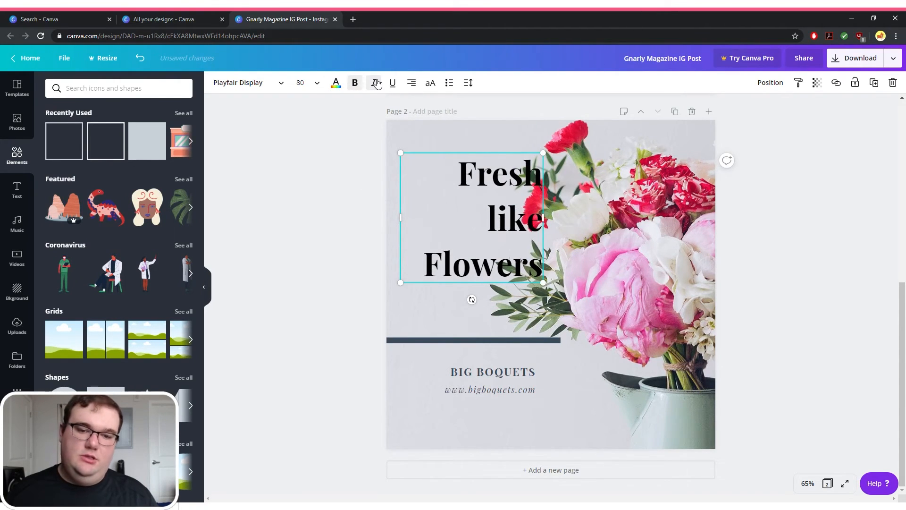
{"action": "left_click", "coordinate": [376, 84]}
{"action": "left_click", "coordinate": [392, 84]}
{"action": "left_click", "coordinate": [392, 83]}
{"action": "double_click", "coordinate": [503, 258]}
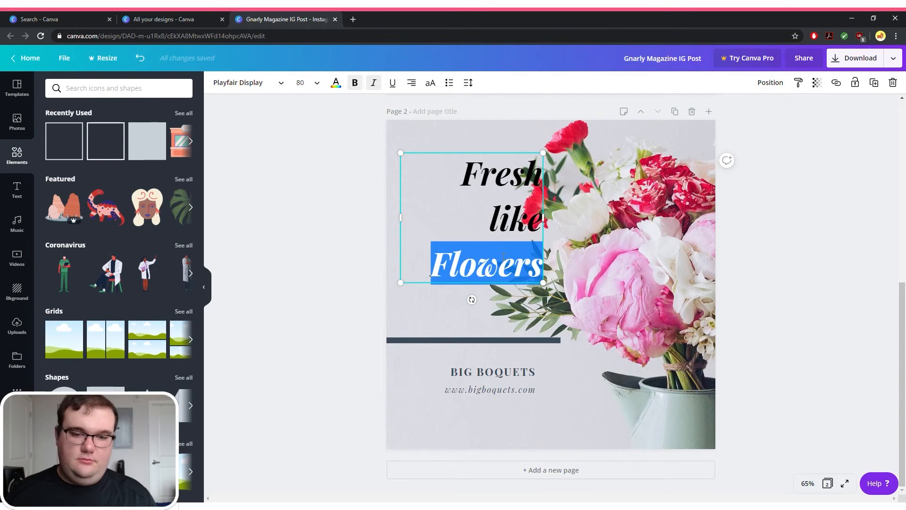
{"action": "left_click", "coordinate": [392, 83]}
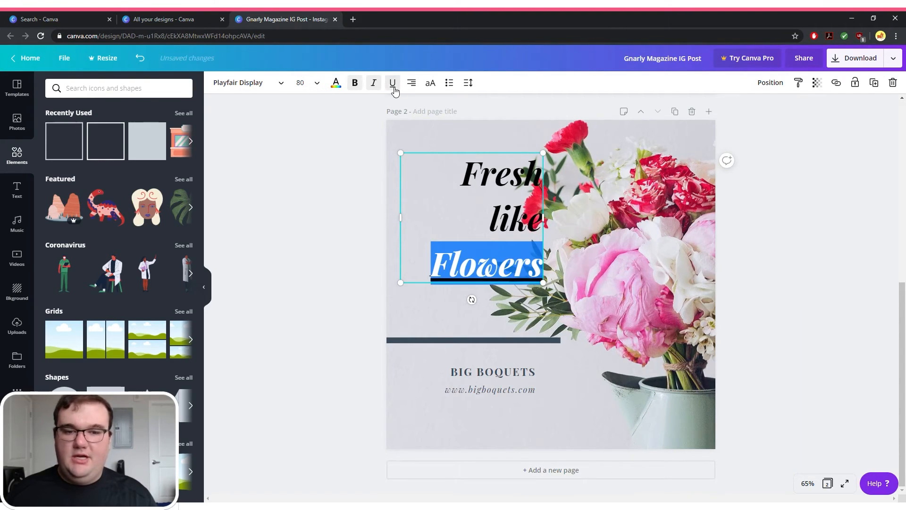
{"action": "left_click", "coordinate": [300, 211]}
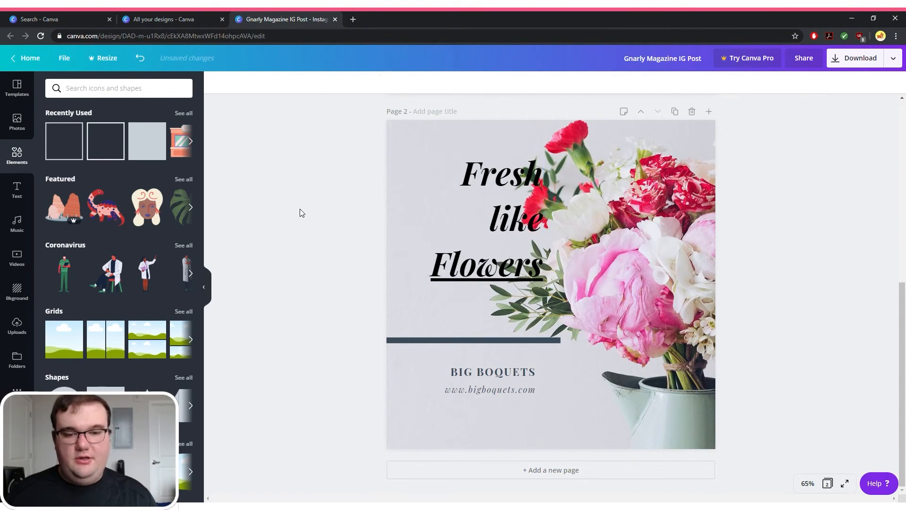
- Delete the dark divider line on page 2 and move the heading slightly up and left, away from the bouquet
{"action": "left_click", "coordinate": [480, 340]}
{"action": "key", "text": "Delete"}
{"action": "left_click_drag", "start_coordinate": [511, 259], "coordinate": [485, 252]}
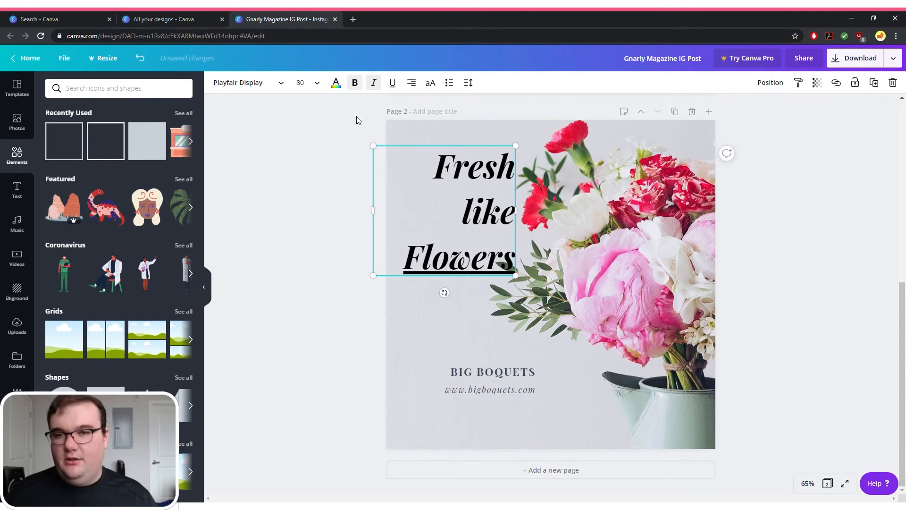
- Recolour the "Fresh like Flowers" heading with a custom light pink, #ffa2c9, to match the flowers
{"action": "left_click", "coordinate": [336, 90]}
{"action": "left_click", "coordinate": [55, 132]}
{"action": "left_click_drag", "start_coordinate": [79, 214], "coordinate": [165, 216]}
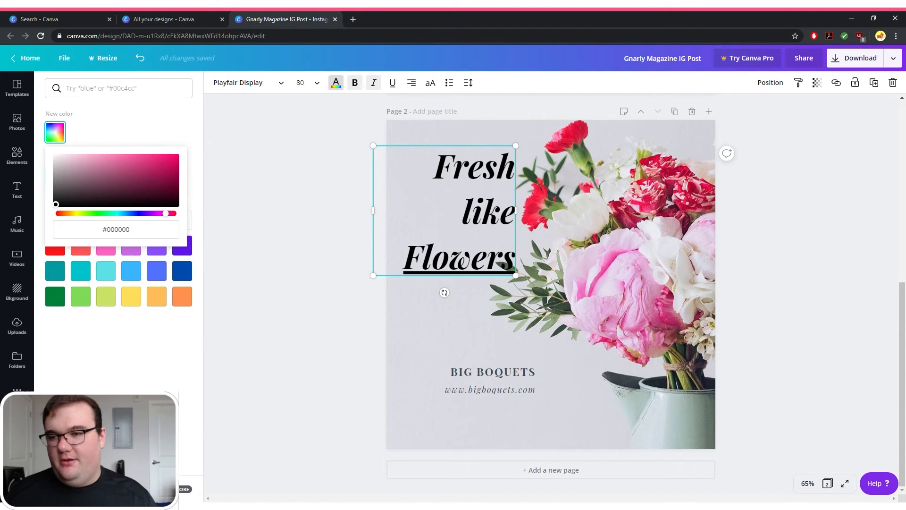
{"action": "left_click_drag", "start_coordinate": [158, 159], "coordinate": [99, 146]}
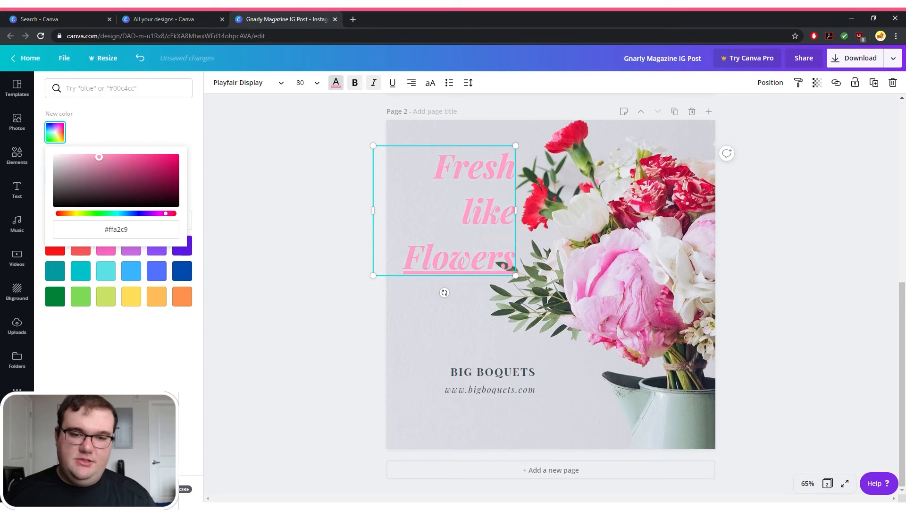
{"action": "left_click", "coordinate": [448, 321]}
{"action": "left_click", "coordinate": [496, 372]}
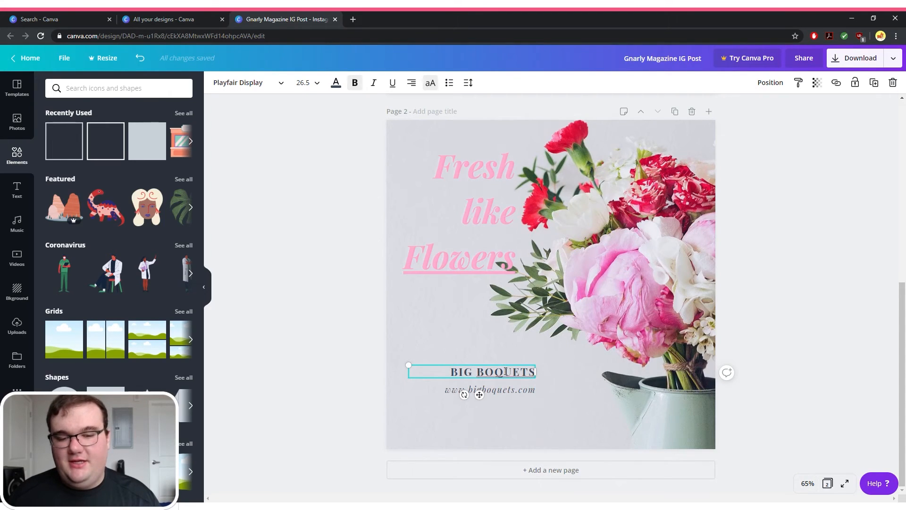
{"action": "double_click", "coordinate": [506, 372]}
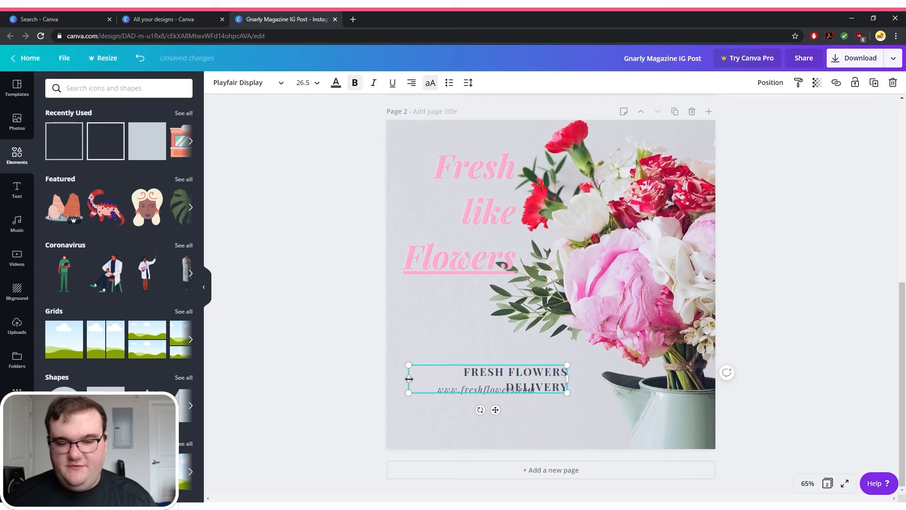
{"action": "left_click_drag", "start_coordinate": [407, 378], "coordinate": [384, 376]}
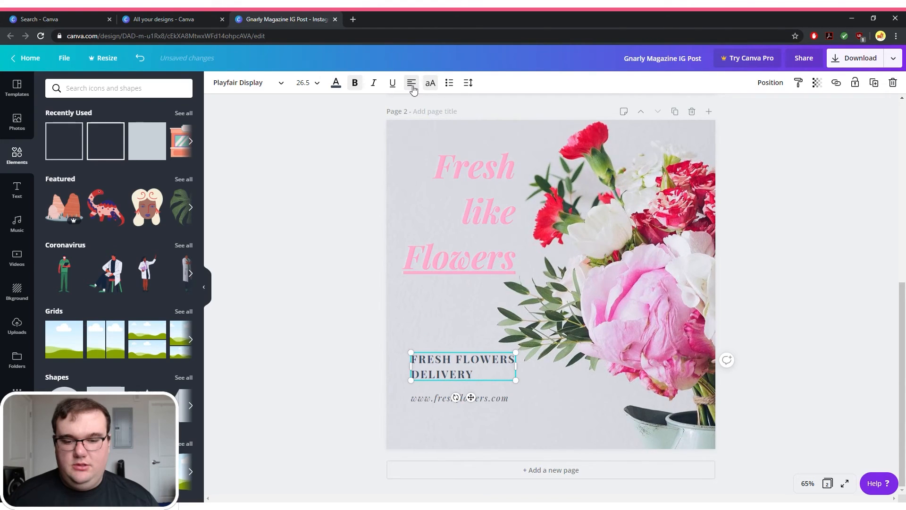
{"action": "left_click", "coordinate": [338, 261]}
- Select the "FRESH FLOWERS DELIVERY" text and the web address together and move them slightly lower on the page
{"action": "left_click", "coordinate": [447, 376]}
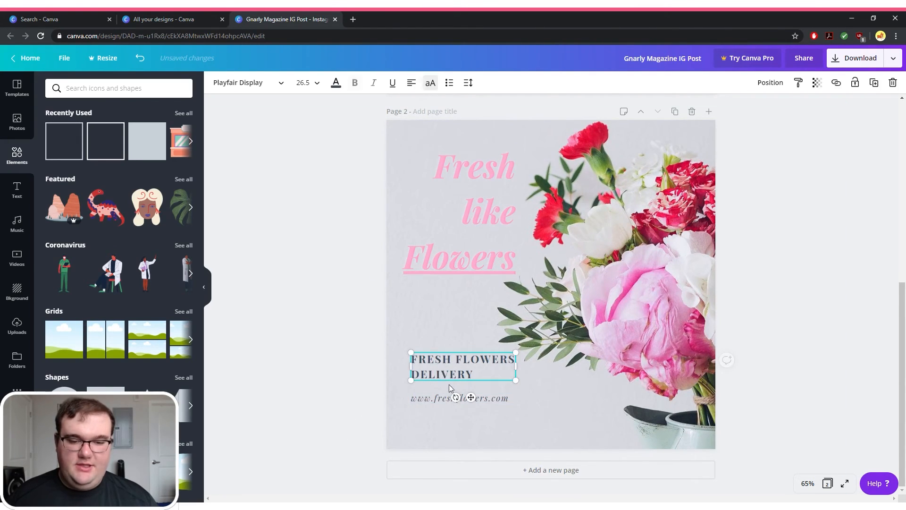
{"action": "left_click", "coordinate": [491, 396], "text": "shift"}
{"action": "left_click_drag", "start_coordinate": [476, 367], "coordinate": [473, 380]}
{"action": "left_click", "coordinate": [360, 289]}
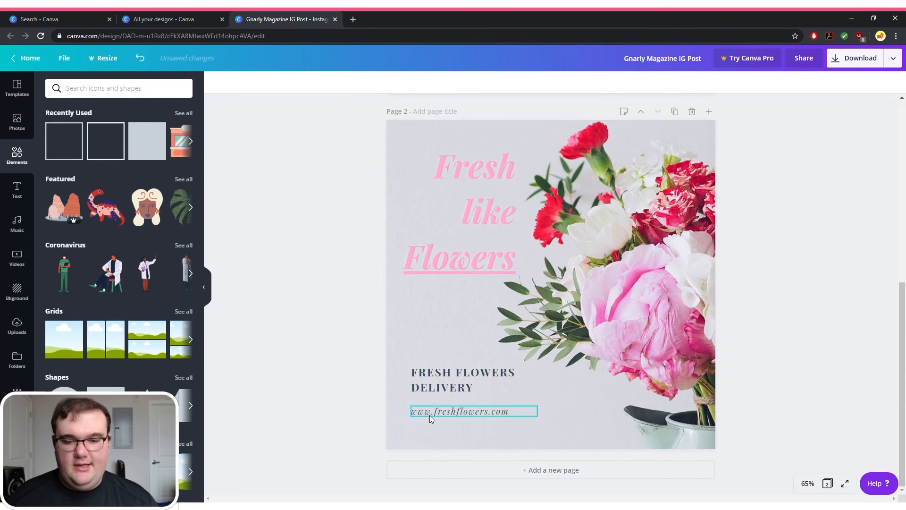
- Left-align the "Fresh like Flowers" heading and shift it so its left edge lines up with the delivery text
{"action": "left_click", "coordinate": [477, 211]}
{"action": "left_click_drag", "start_coordinate": [394, 222], "coordinate": [397, 226]}
{"action": "left_click", "coordinate": [411, 84]}
{"action": "left_click_drag", "start_coordinate": [394, 196], "coordinate": [433, 196]}
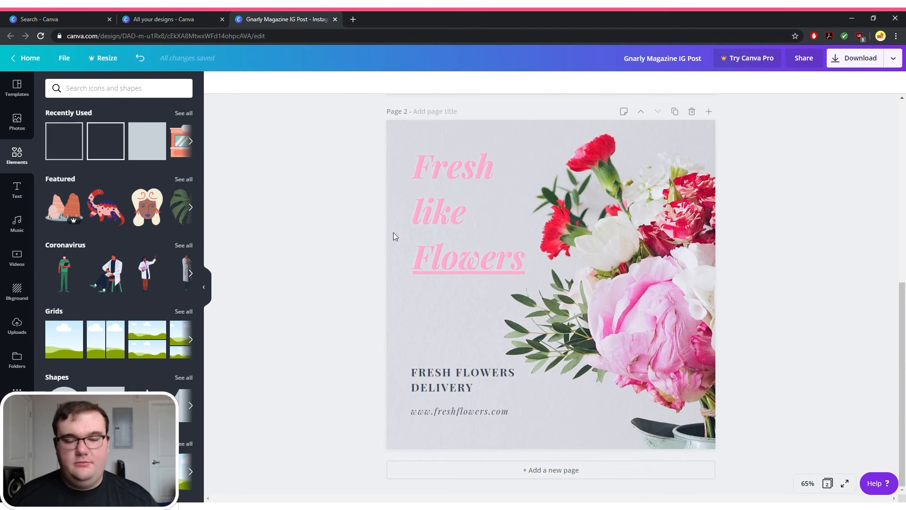
- Review both pages, open the download settings, and keep PNG as the file type after checking the available formats
{"action": "scroll", "coordinate": [335, 197], "scroll_direction": "up", "scroll_amount": 7}
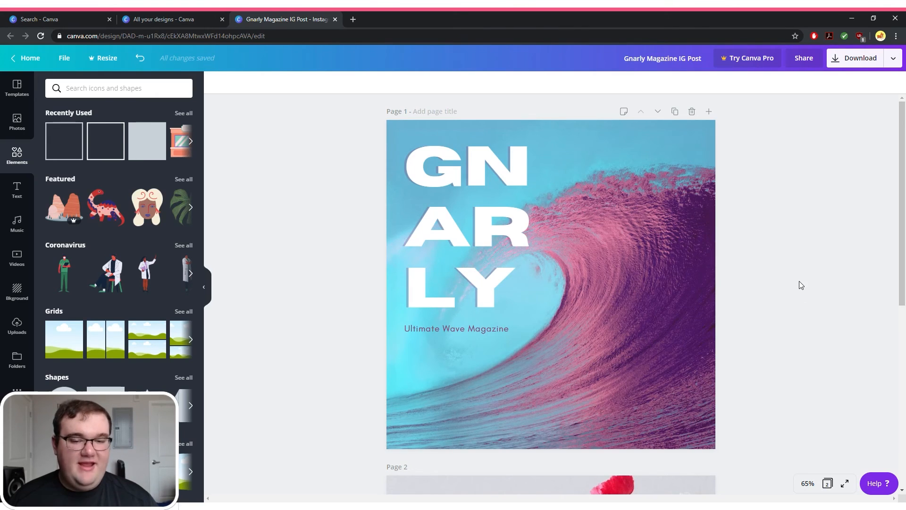
{"action": "scroll", "coordinate": [801, 285], "scroll_direction": "down", "scroll_amount": 7}
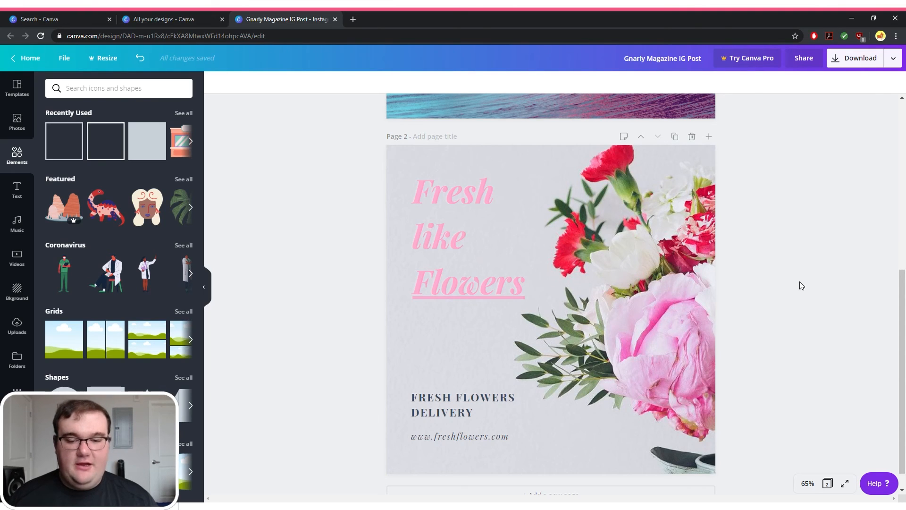
{"action": "scroll", "coordinate": [801, 285], "scroll_direction": "up", "scroll_amount": 7}
{"action": "left_click", "coordinate": [855, 57]}
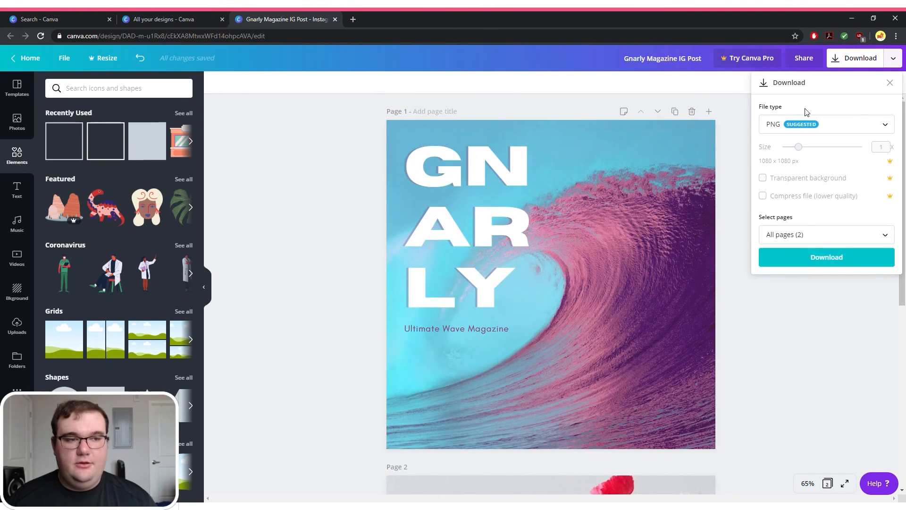
{"action": "left_click", "coordinate": [859, 127]}
{"action": "scroll", "coordinate": [833, 259], "scroll_direction": "down", "scroll_amount": 1}
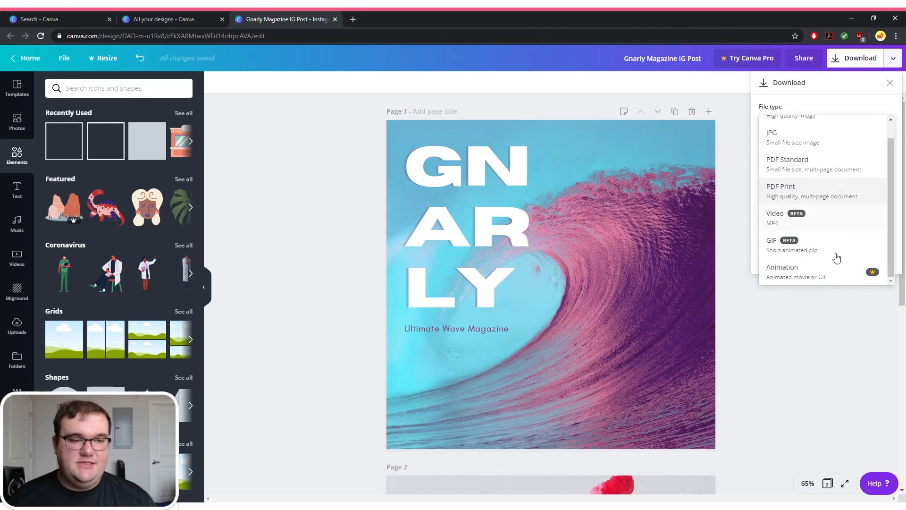
{"action": "left_click", "coordinate": [827, 130]}
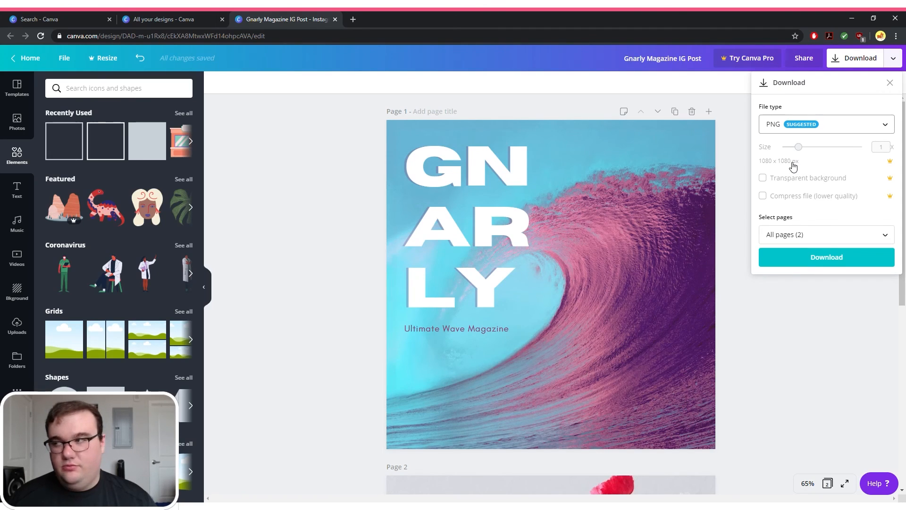
- Select Page 1 and Page 2 for export and download the design
{"action": "left_click", "coordinate": [833, 234]}
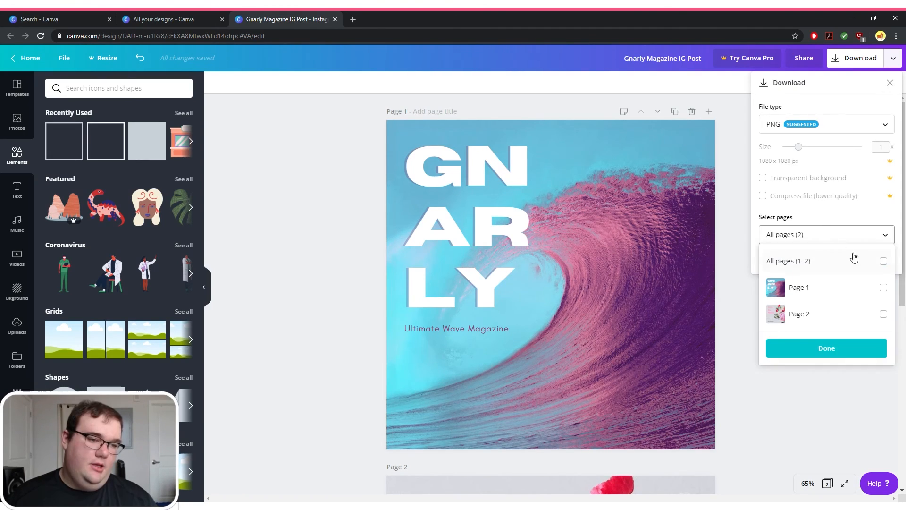
{"action": "left_click", "coordinate": [883, 288]}
{"action": "left_click", "coordinate": [882, 315]}
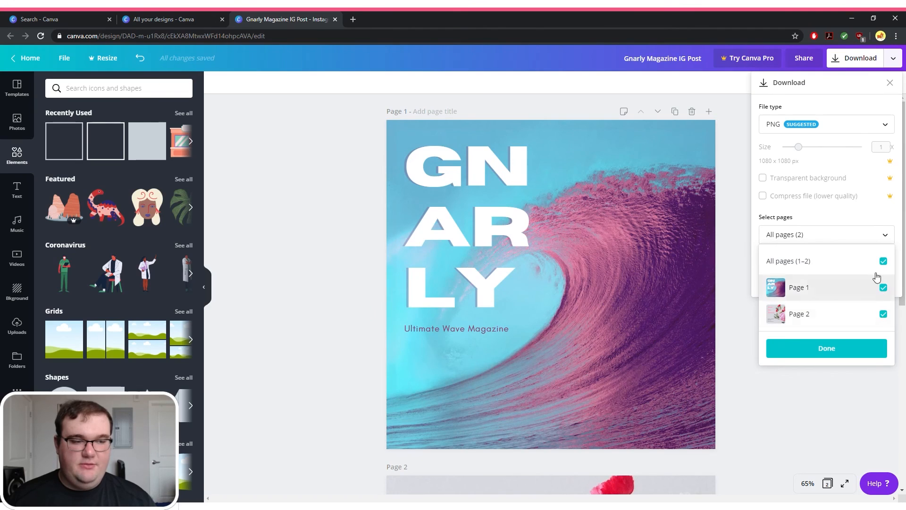
{"action": "left_click", "coordinate": [854, 234]}
{"action": "left_click", "coordinate": [821, 259]}
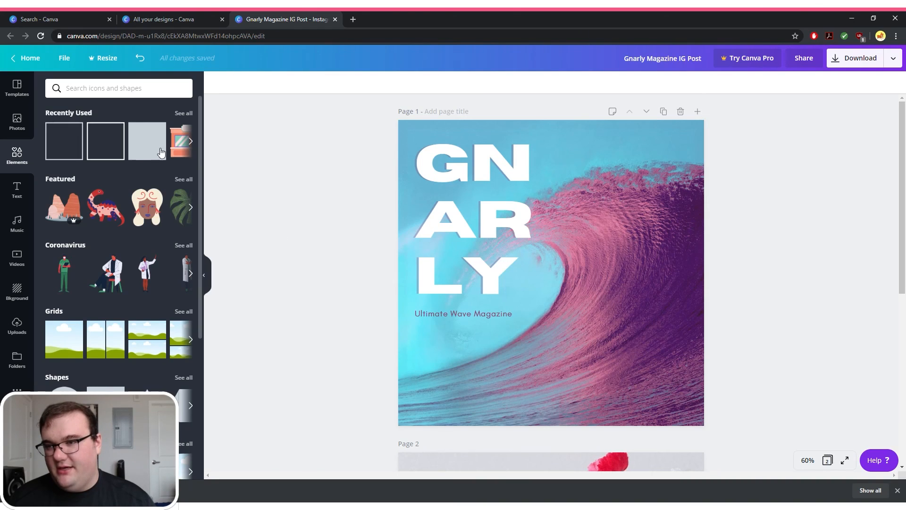
{"action": "scroll", "coordinate": [127, 191], "scroll_direction": "down", "scroll_amount": 5}
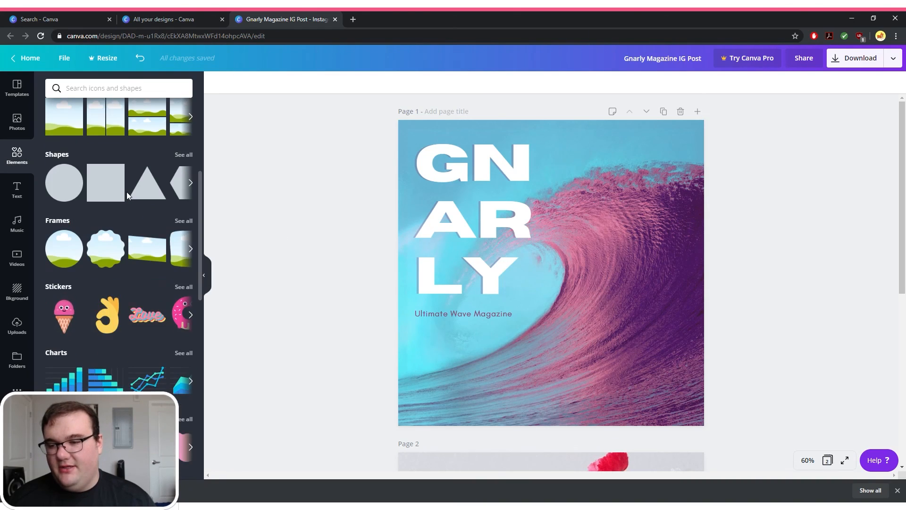
{"action": "scroll", "coordinate": [127, 195], "scroll_direction": "up", "scroll_amount": 1}
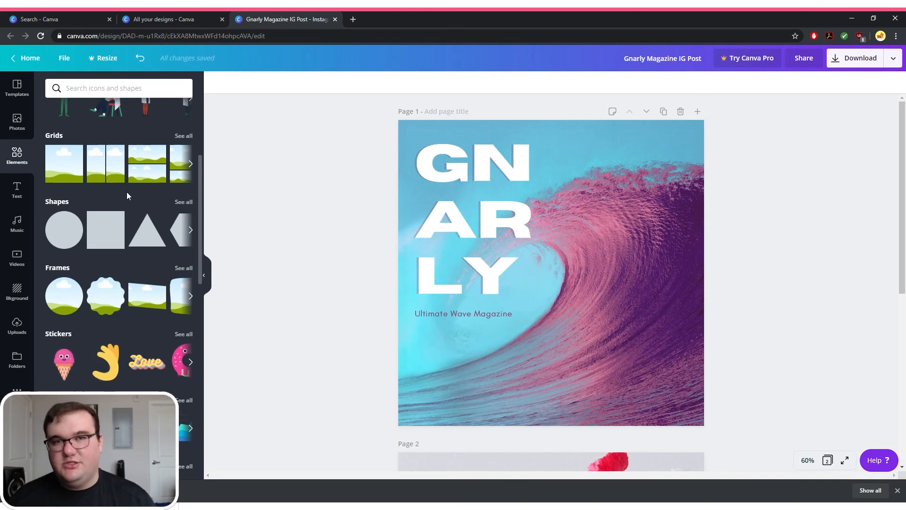
{"action": "scroll", "coordinate": [126, 192], "scroll_direction": "down", "scroll_amount": 10}
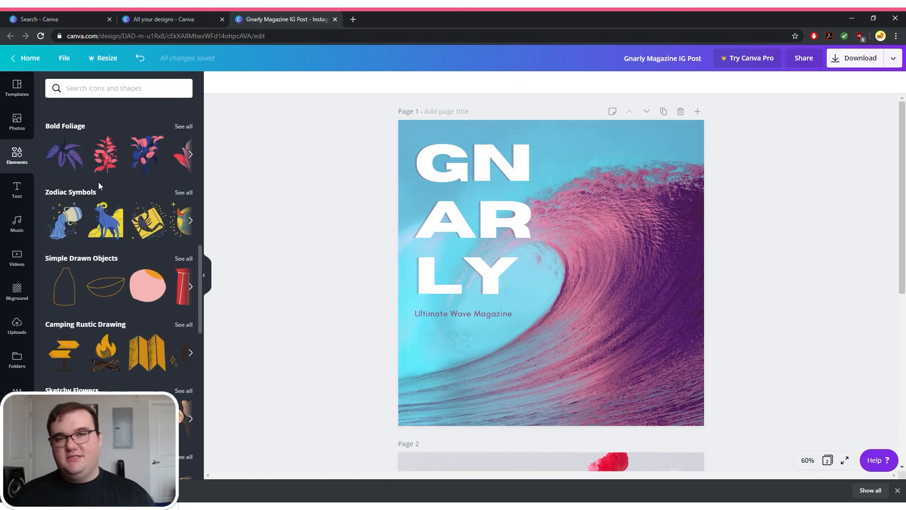
{"action": "scroll", "coordinate": [98, 182], "scroll_direction": "up", "scroll_amount": 10}
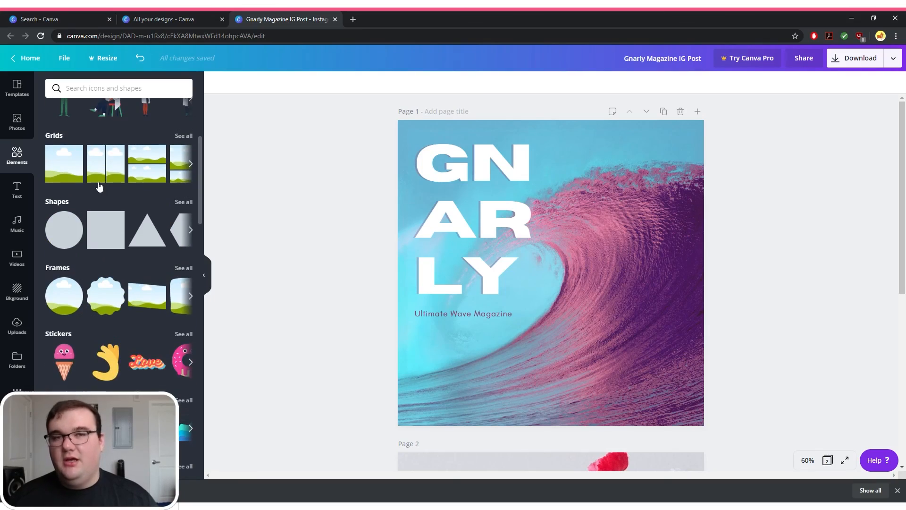